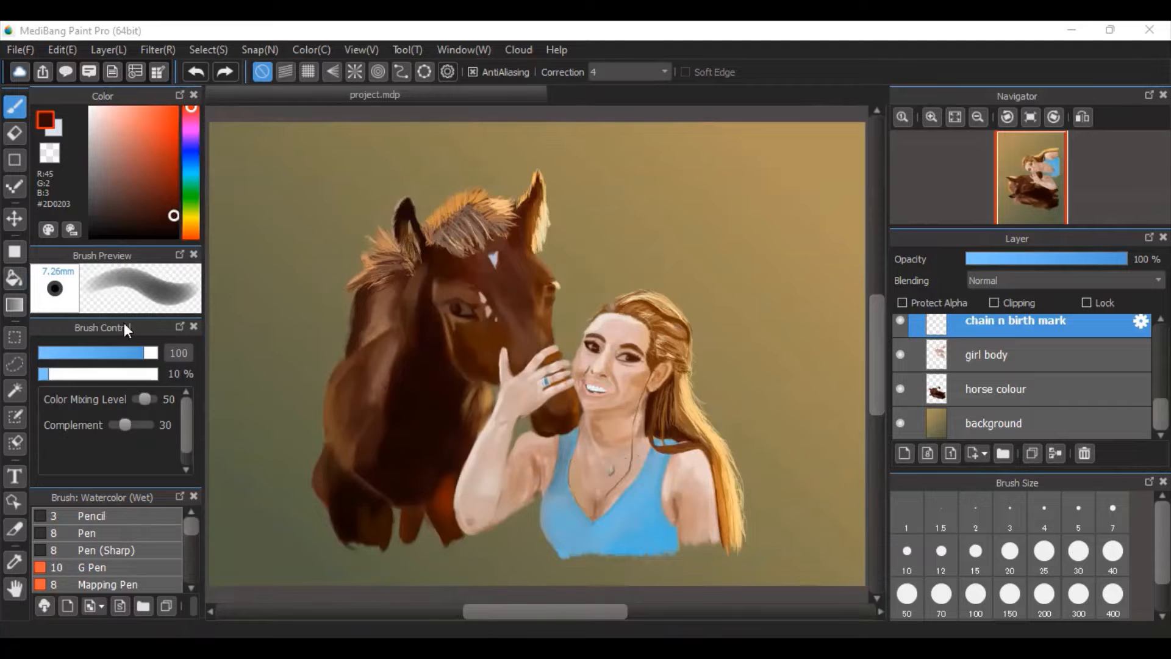
Preview the Mapping Pen and Acrylic brushes, and settle on the Pencil brush at size 3.
click(101, 518)
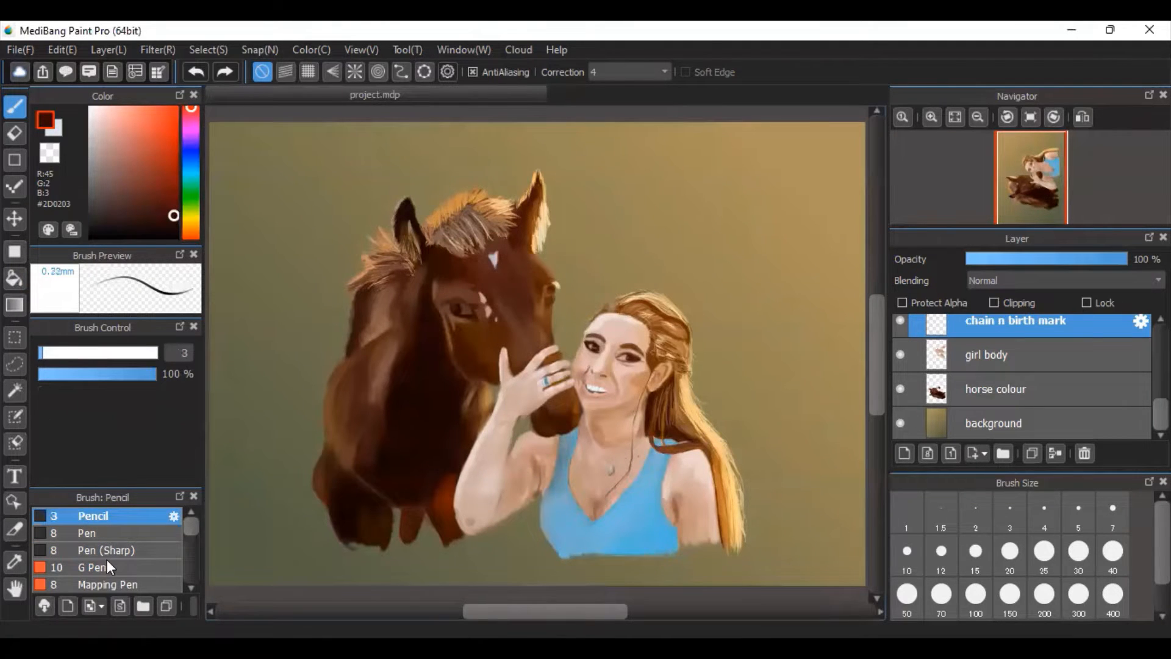
click(111, 585)
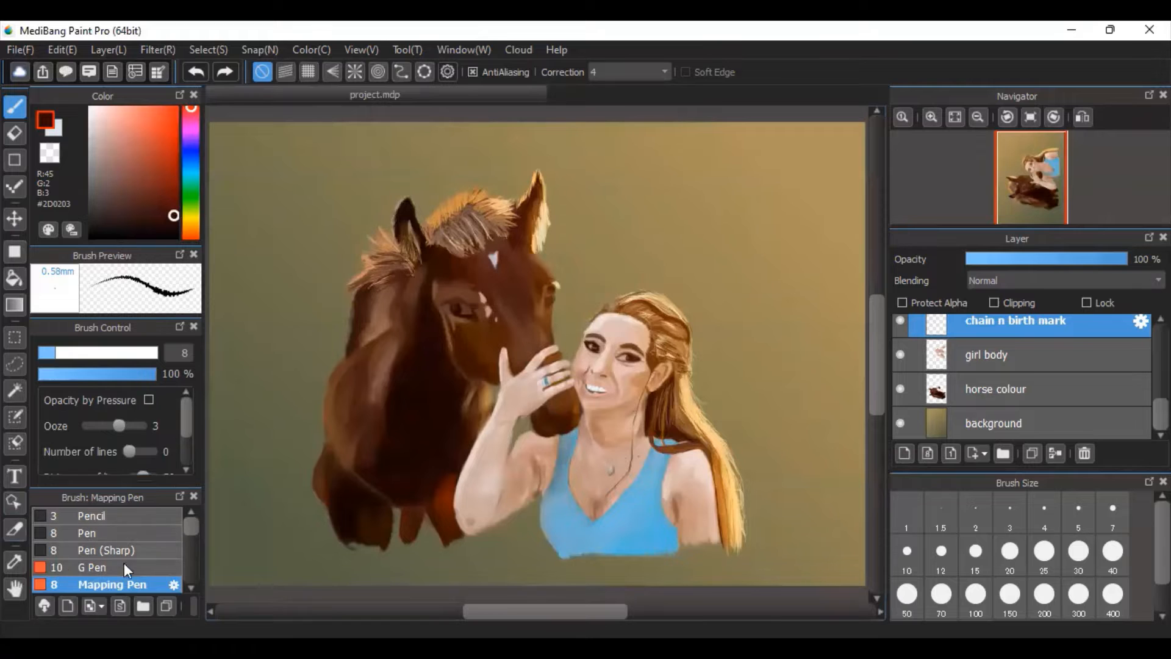
mouse_move(188, 525)
mouse_down()
mouse_move(188, 539)
mouse_move(188, 522)
mouse_up()
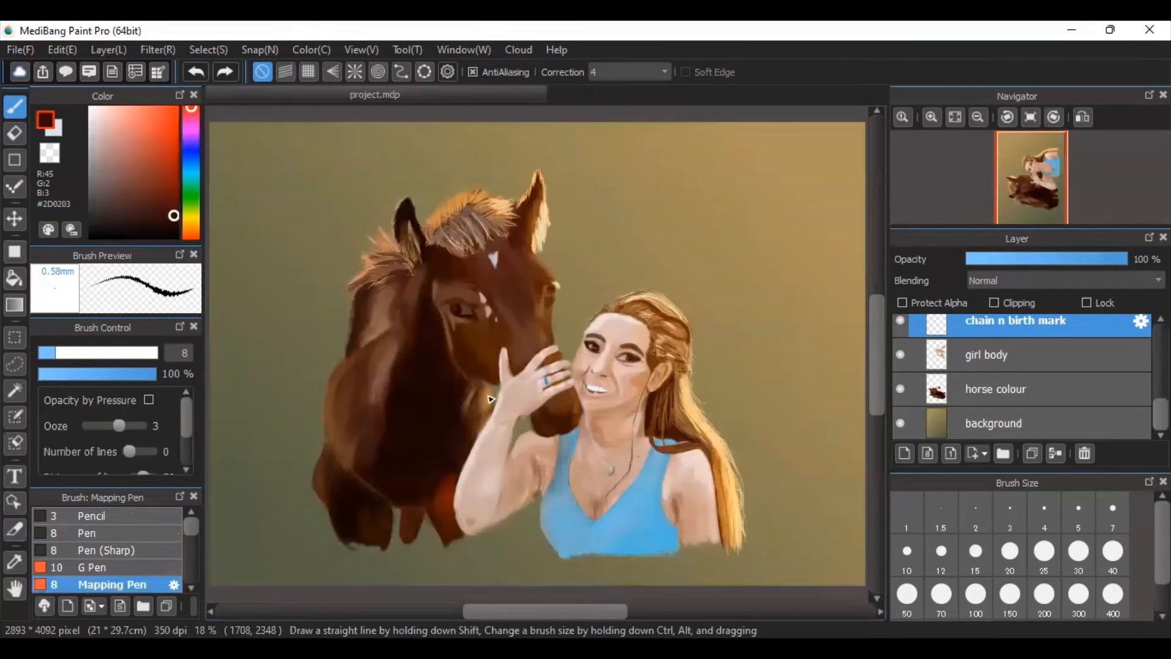
mouse_move(191, 518)
mouse_down()
mouse_move(192, 549)
mouse_move(184, 511)
mouse_up()
click(119, 572)
click(103, 567)
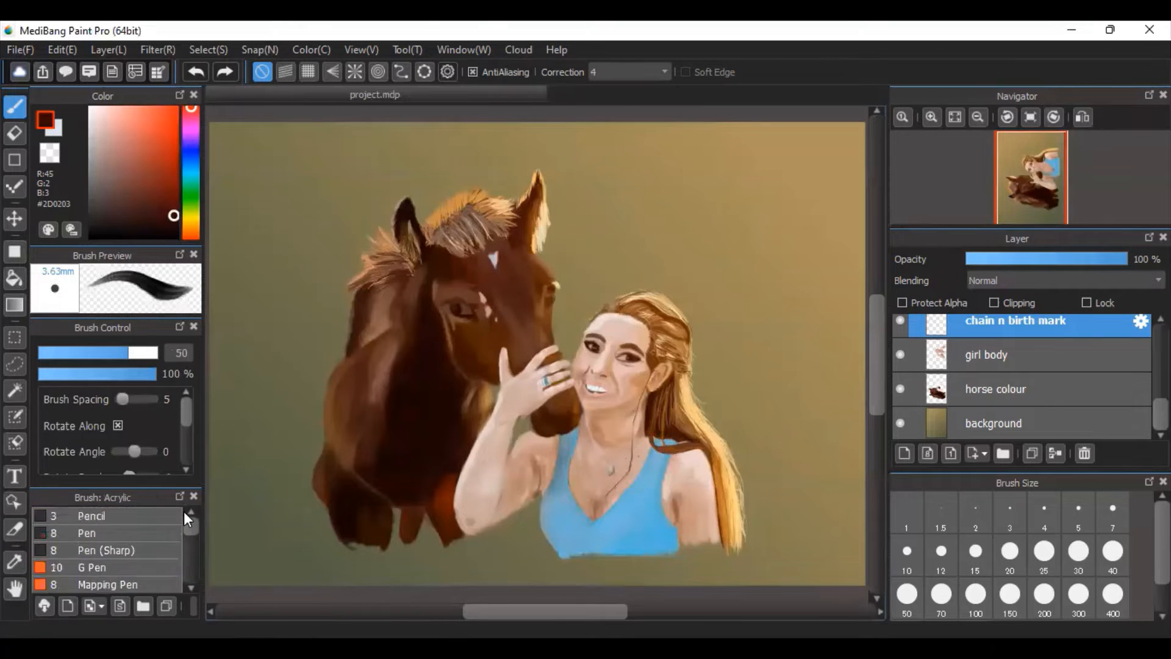
click(84, 516)
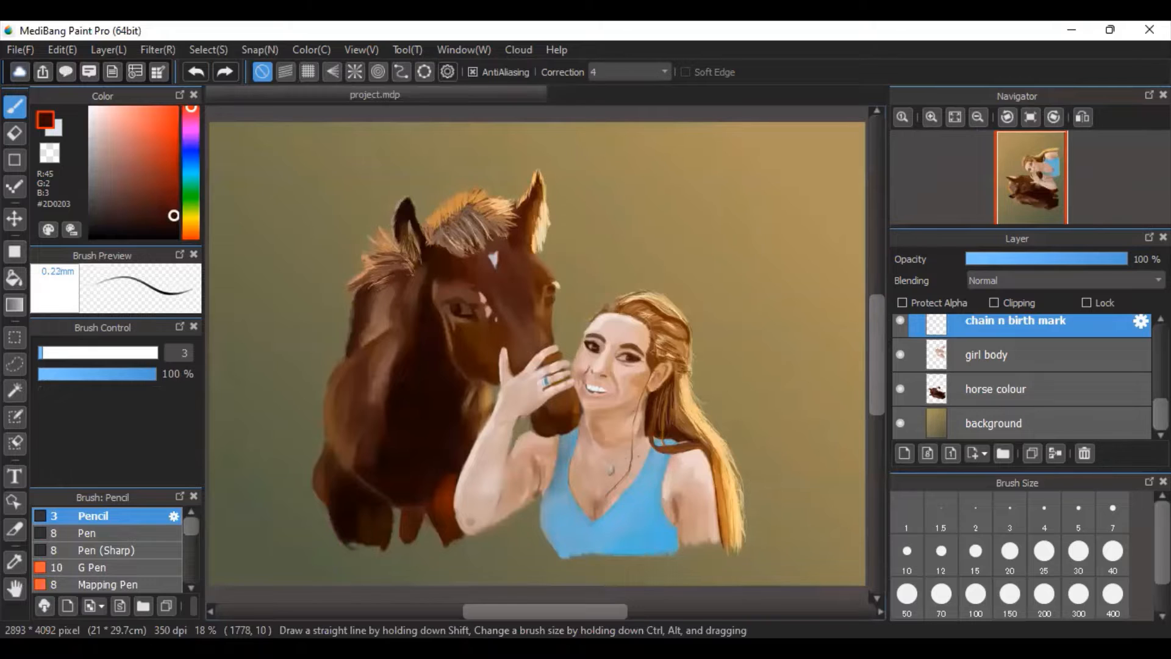
scroll(1022, 377, up, 10)
scroll(1022, 376, down, 10)
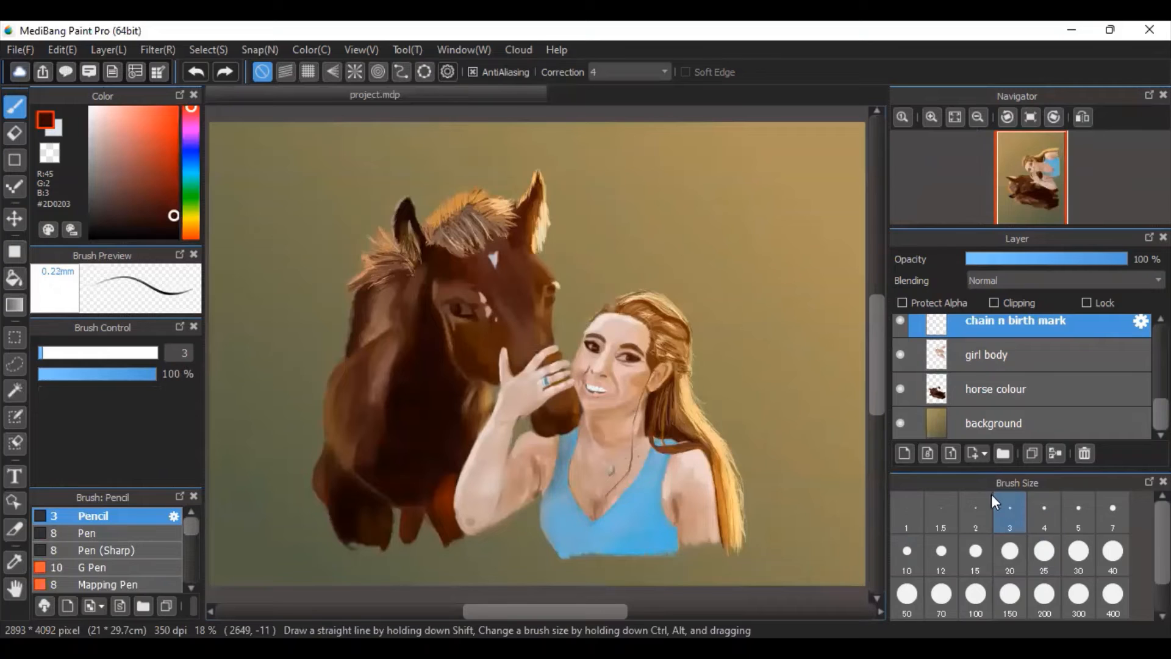
click(1012, 537)
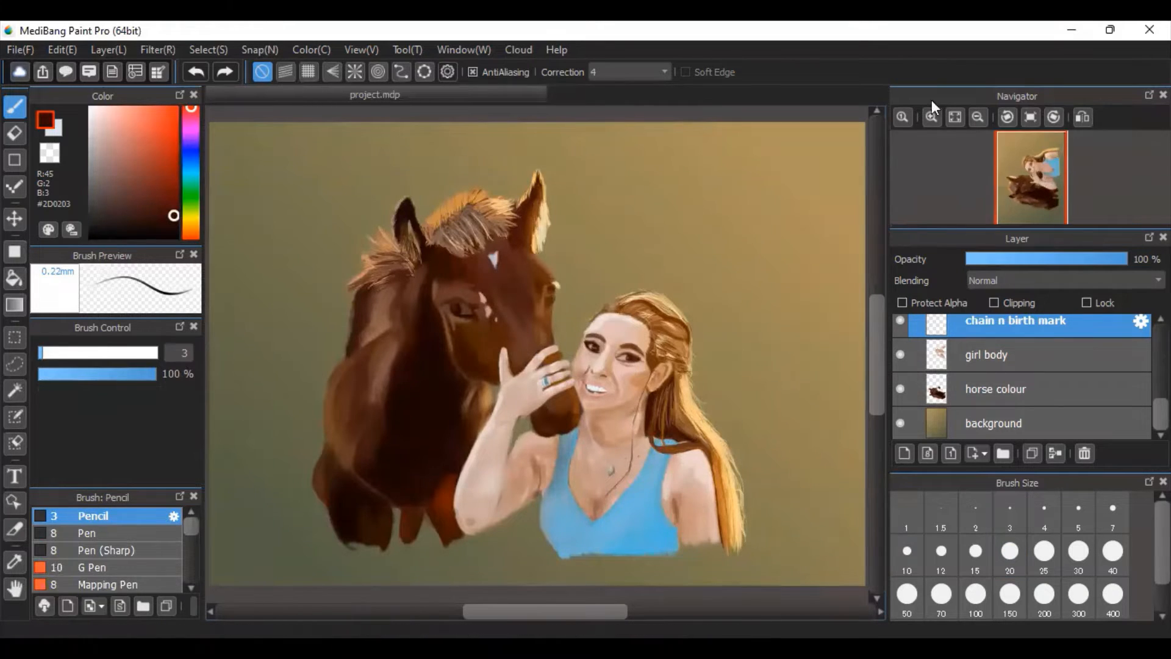
Examine the woman and horse in the finished painting up close, and fit the whole canvas back in view.
click(932, 117)
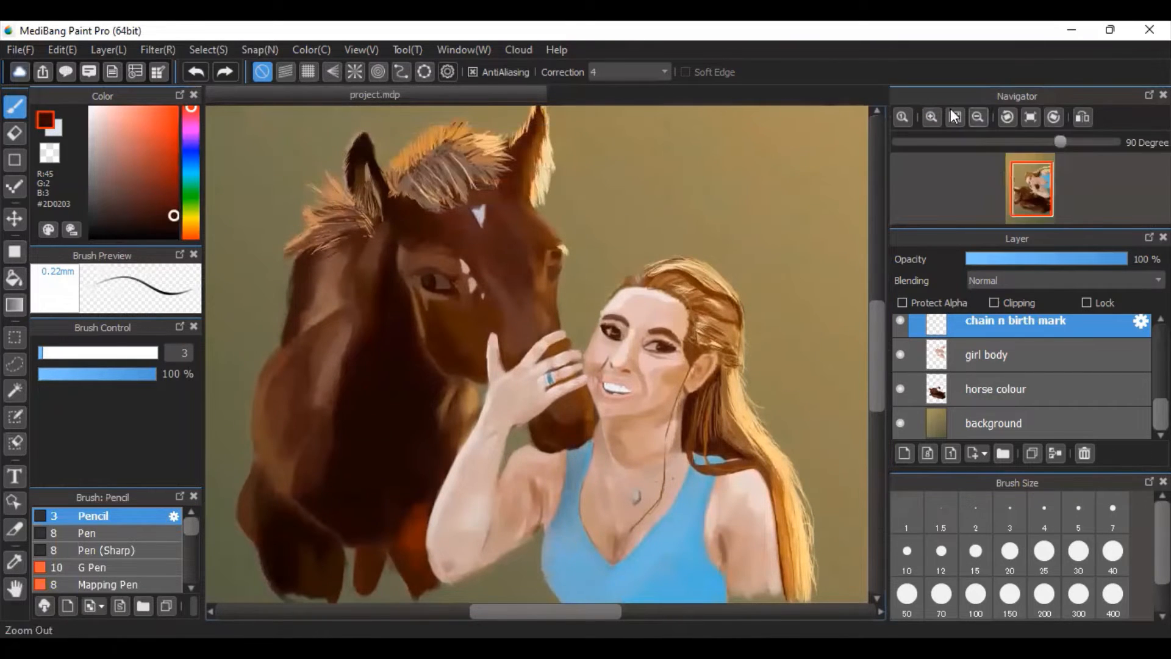
click(934, 116)
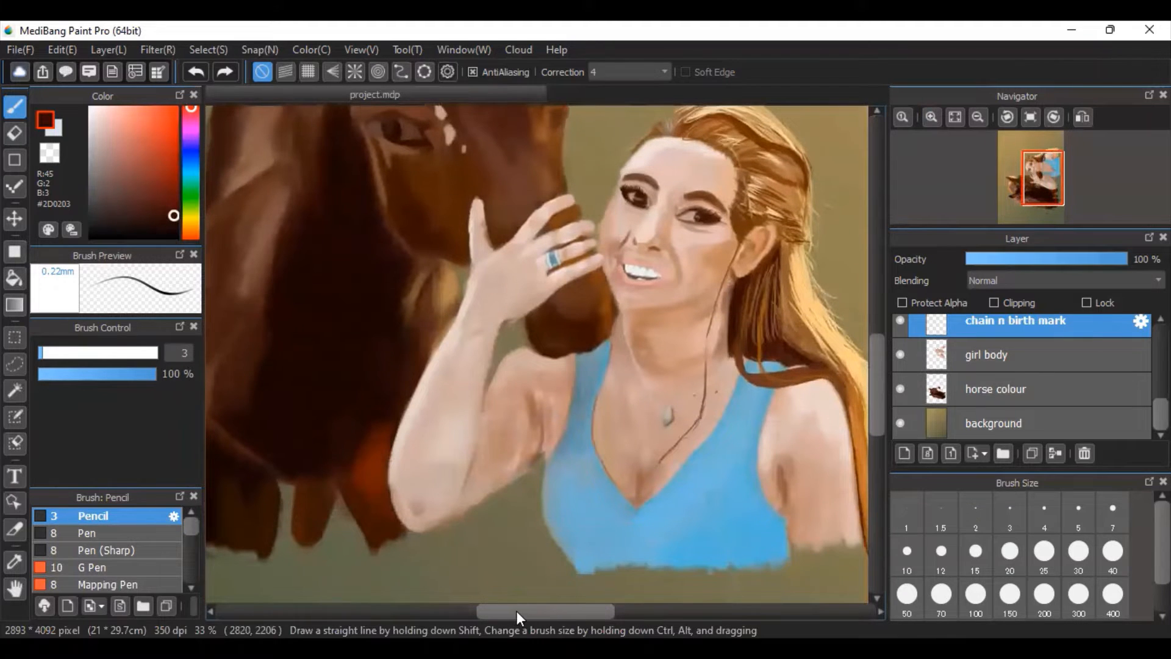
drag(516, 610, 474, 612)
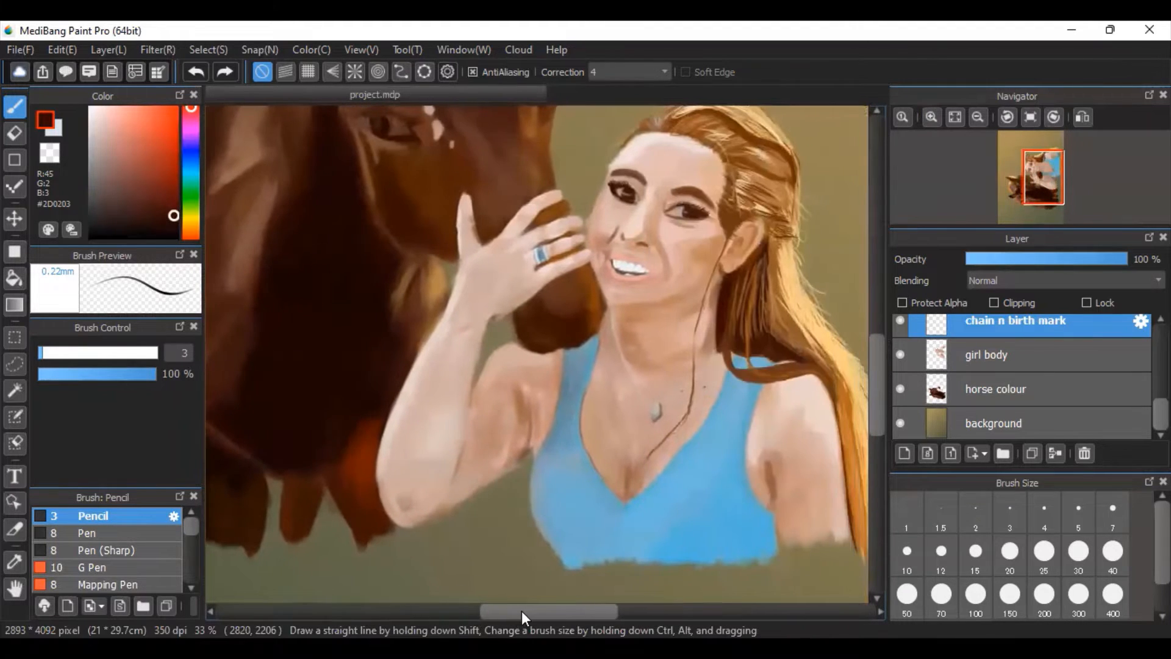
click(955, 117)
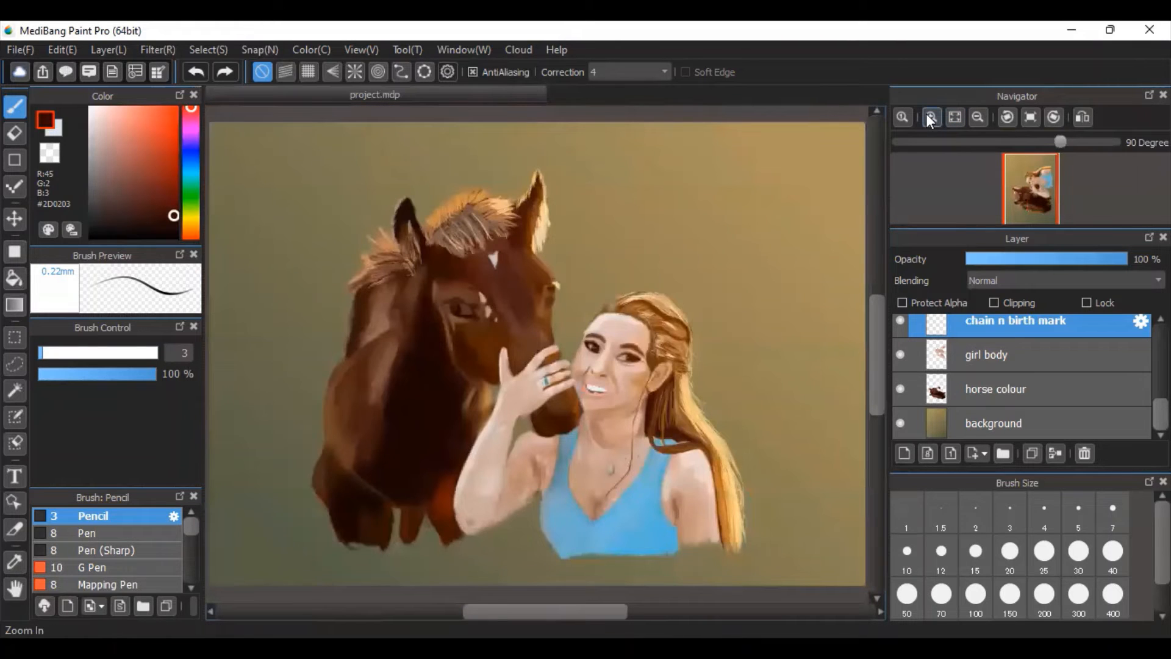
click(928, 116)
click(955, 121)
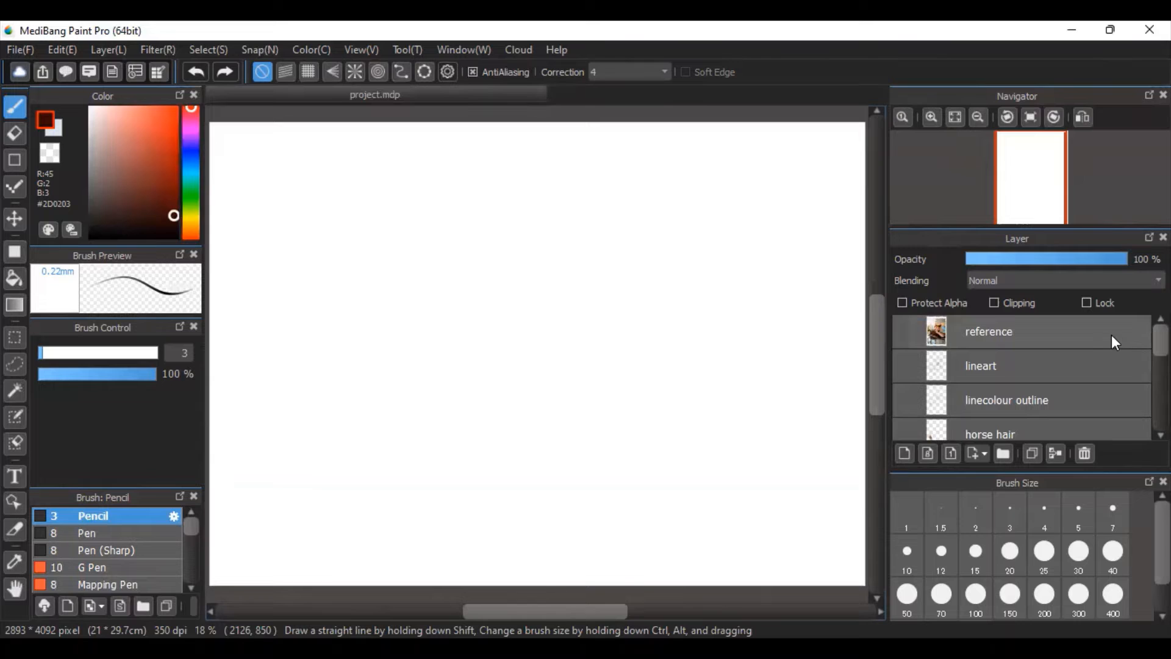
click(14, 50)
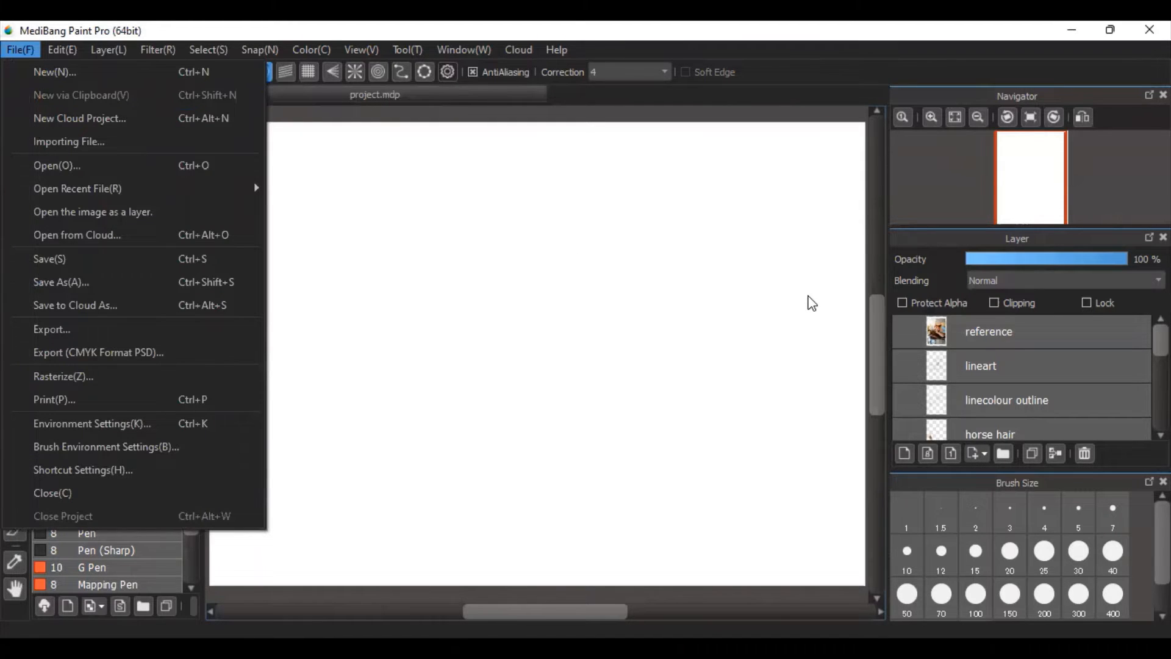
click(872, 334)
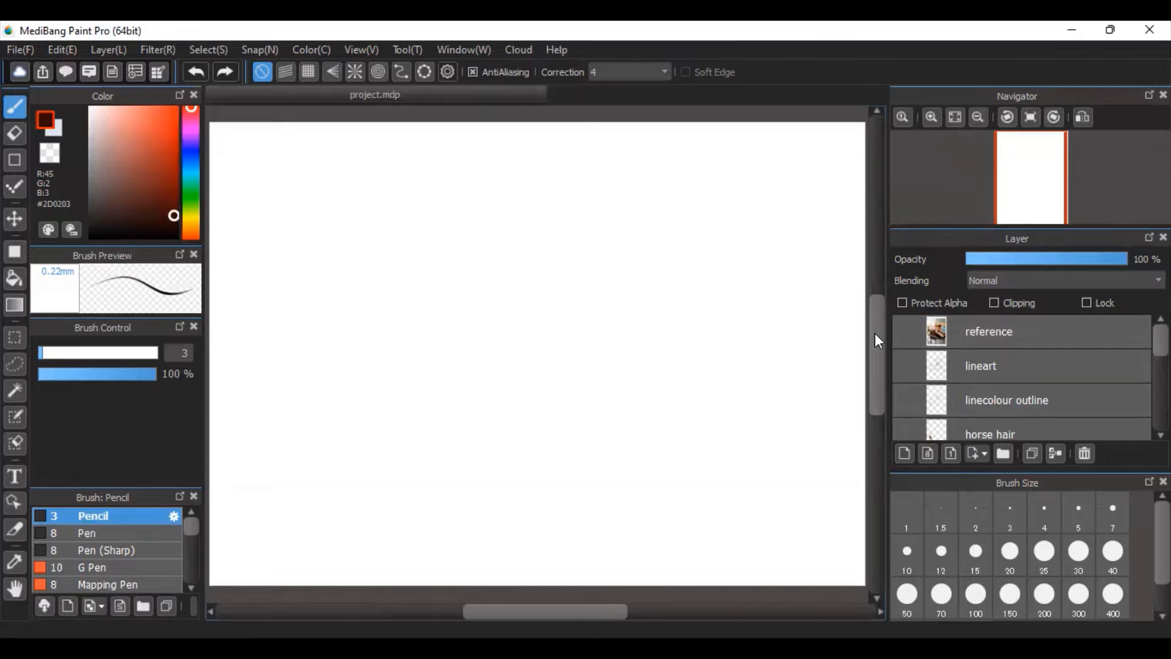
Show the lineart layer and inspect the rough sketch of the horse and woman up close.
click(900, 365)
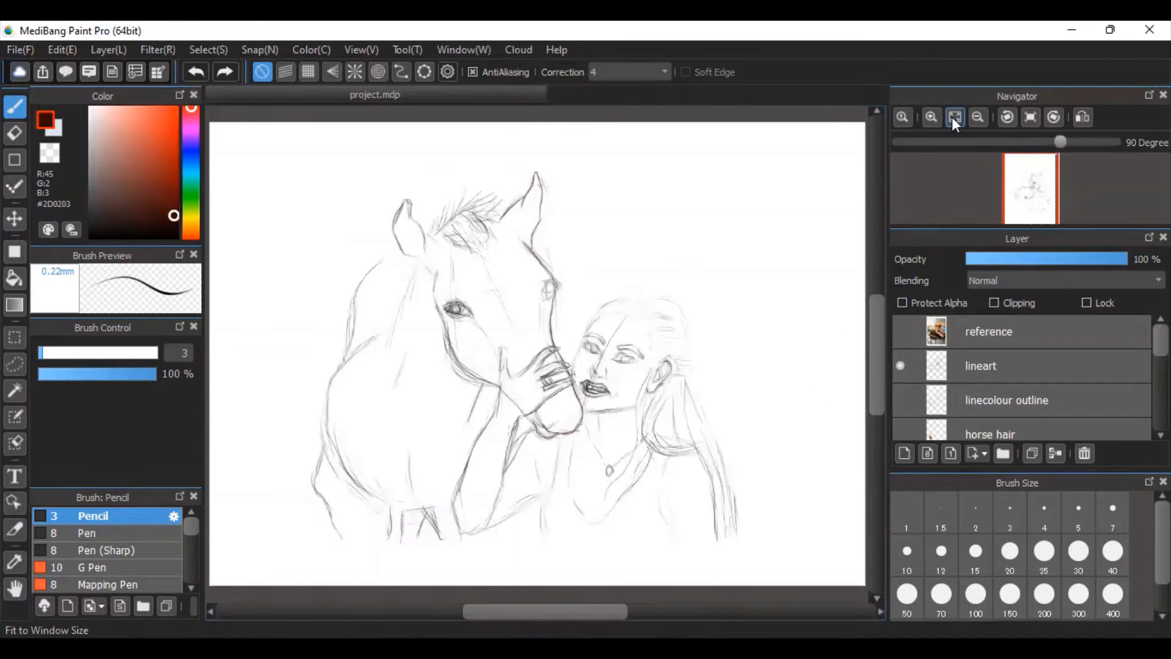
click(930, 115)
click(929, 116)
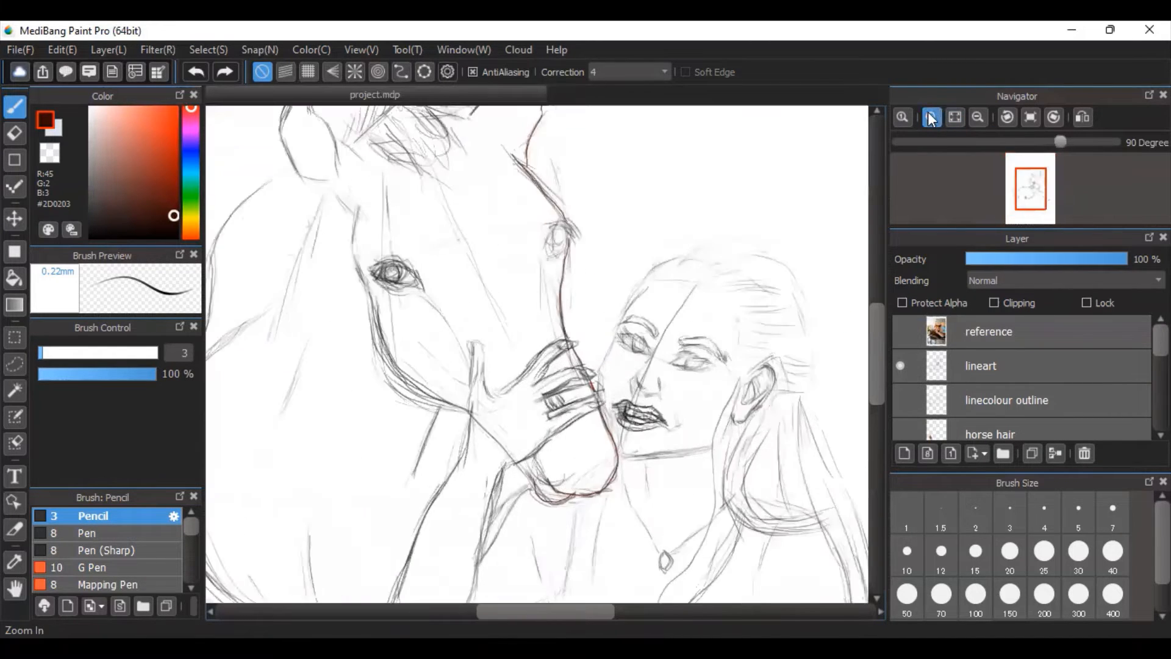
drag(871, 349, 885, 370)
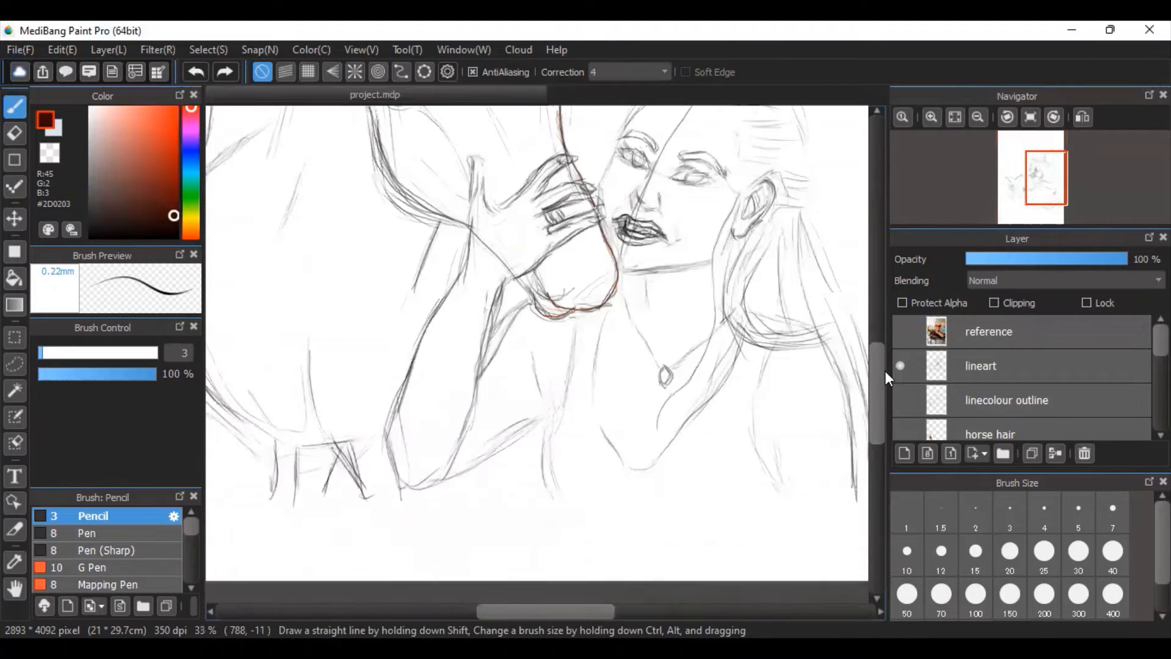
mouse_move(543, 610)
mouse_down()
mouse_move(506, 610)
mouse_move(568, 610)
mouse_up()
drag(874, 423, 882, 376)
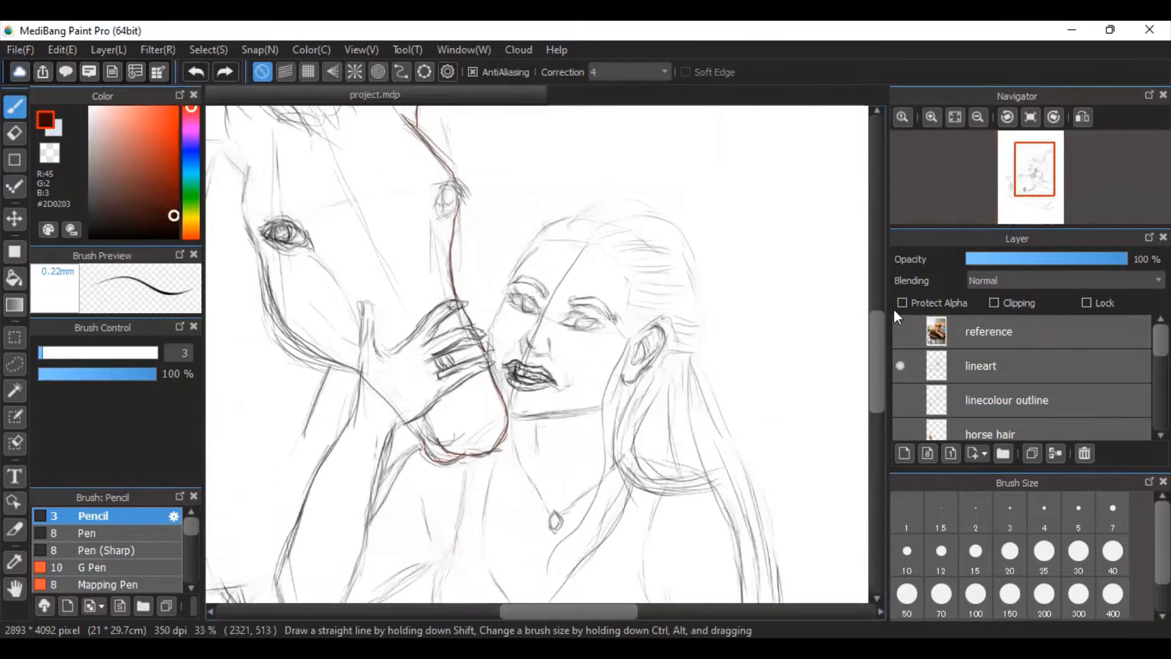
click(955, 117)
click(931, 116)
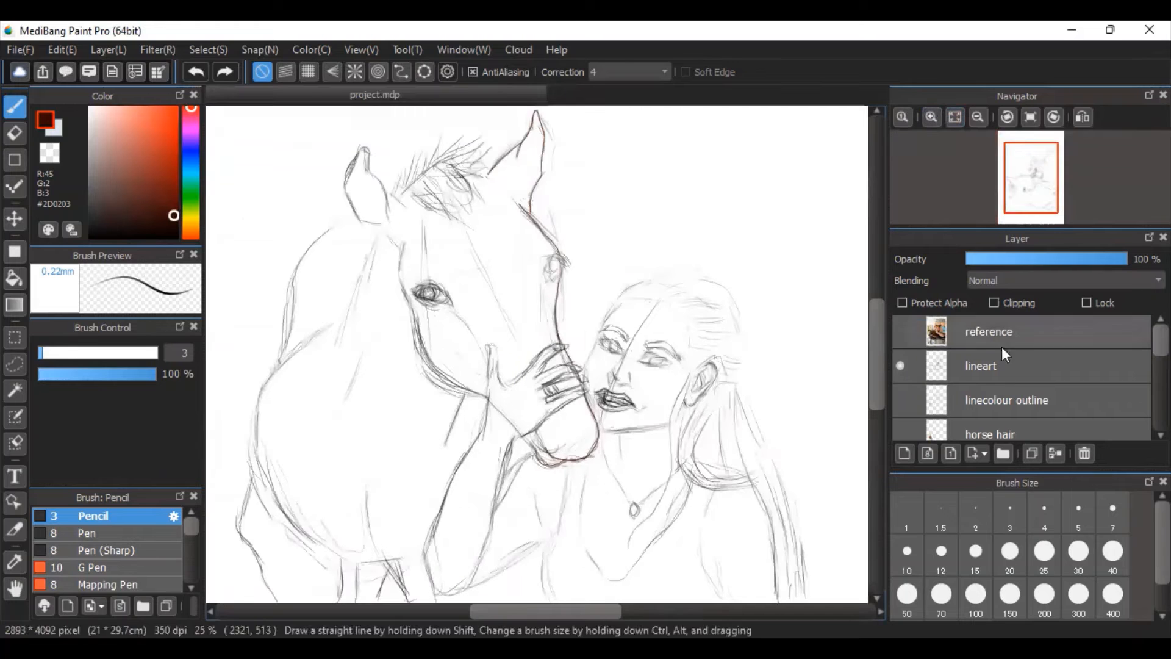
Make the linecolour outline and horse colour layers visible together with the sketch.
click(900, 400)
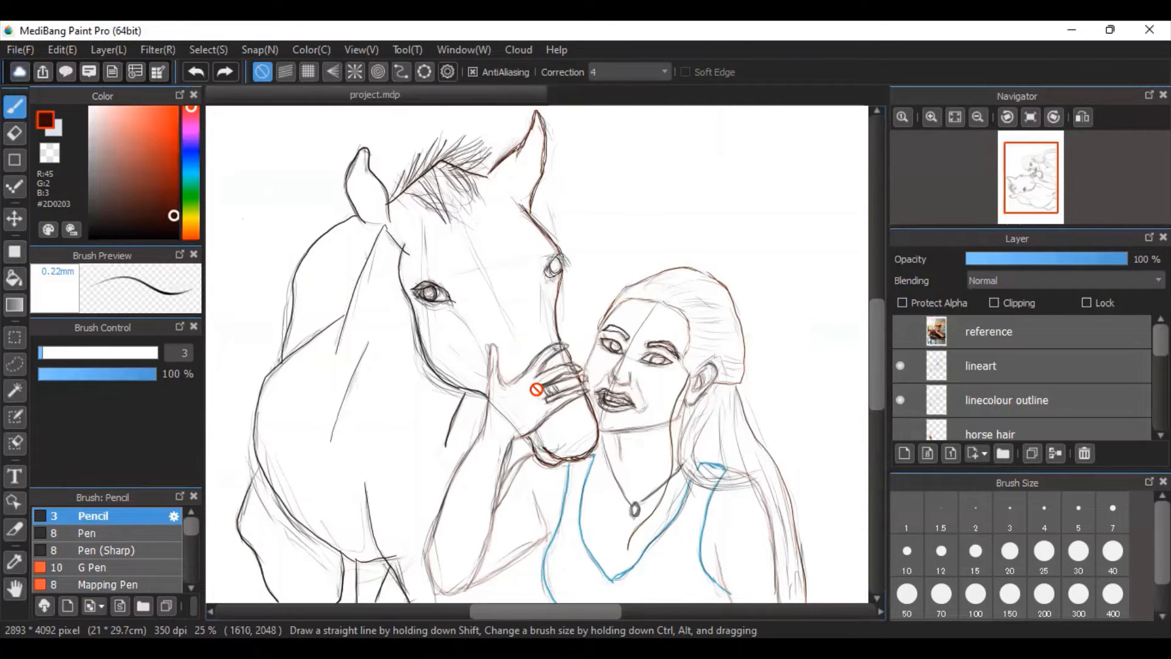
scroll(1022, 377, down, 1)
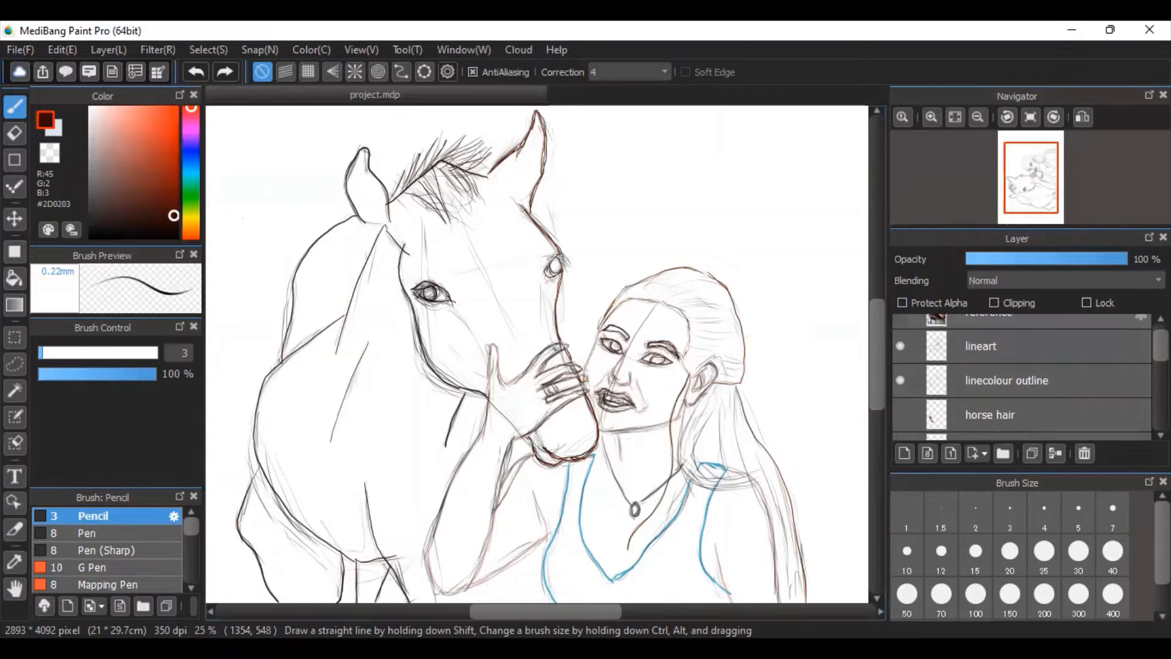
scroll(1022, 377, down, 7)
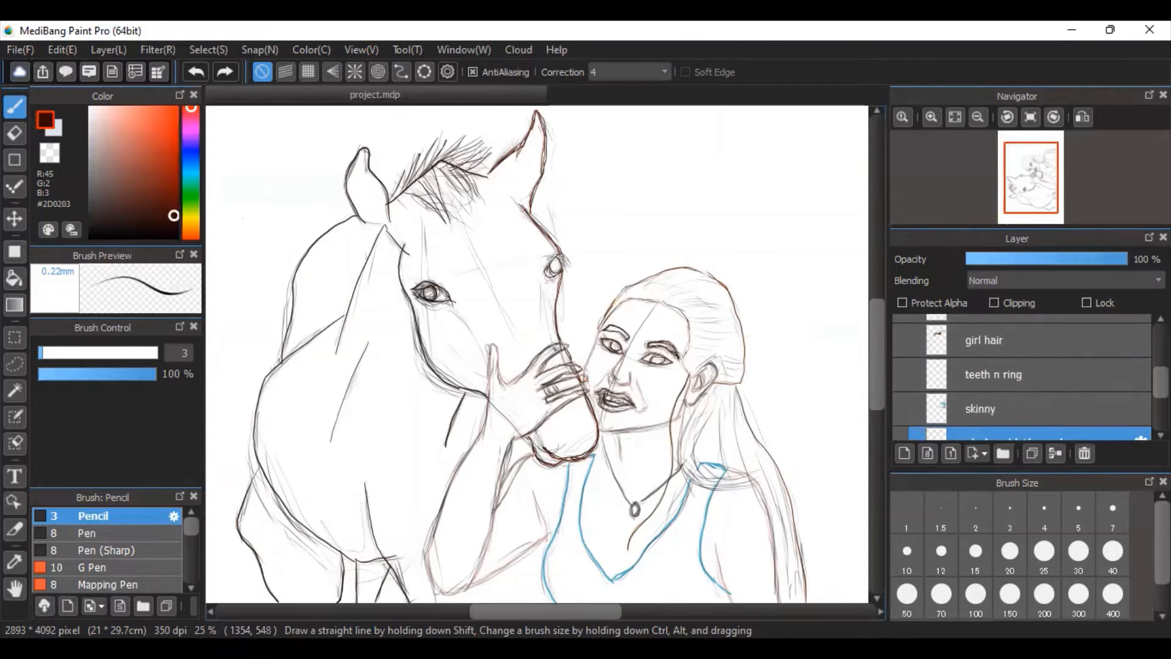
scroll(1022, 377, down, 4)
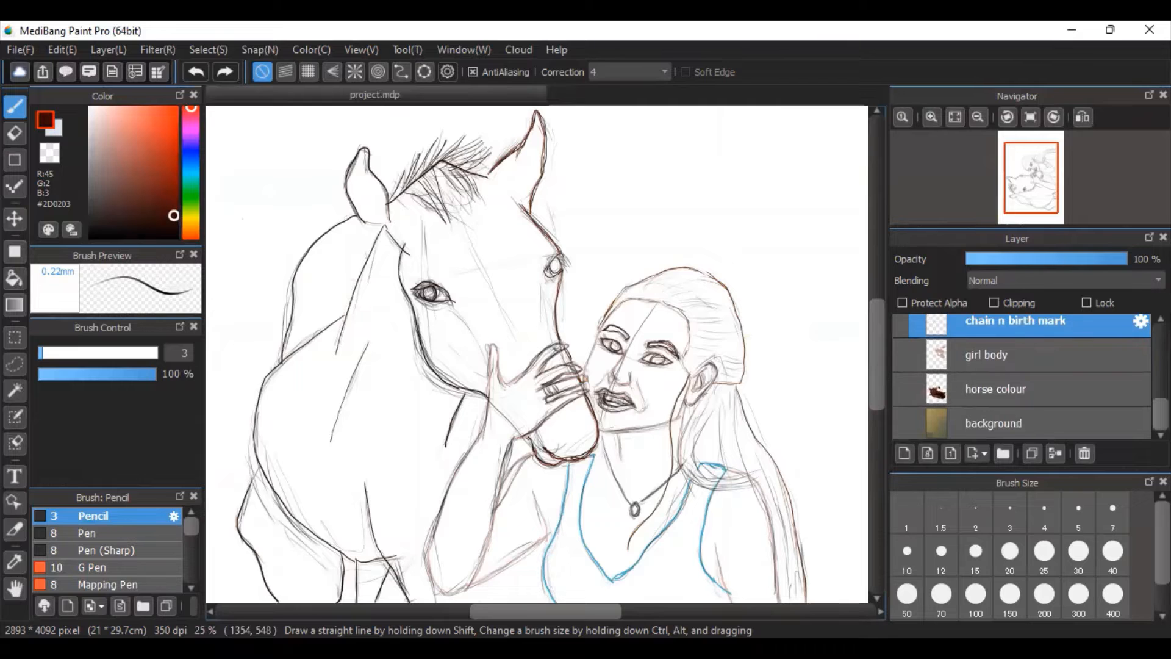
scroll(913, 378, up, 1)
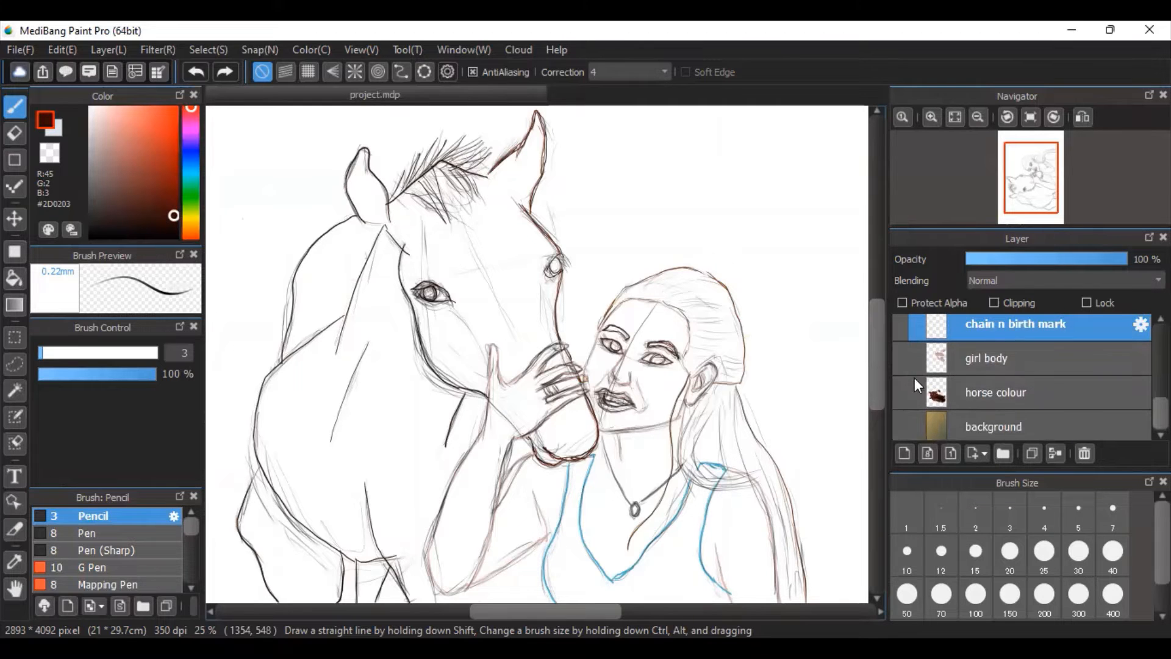
click(901, 392)
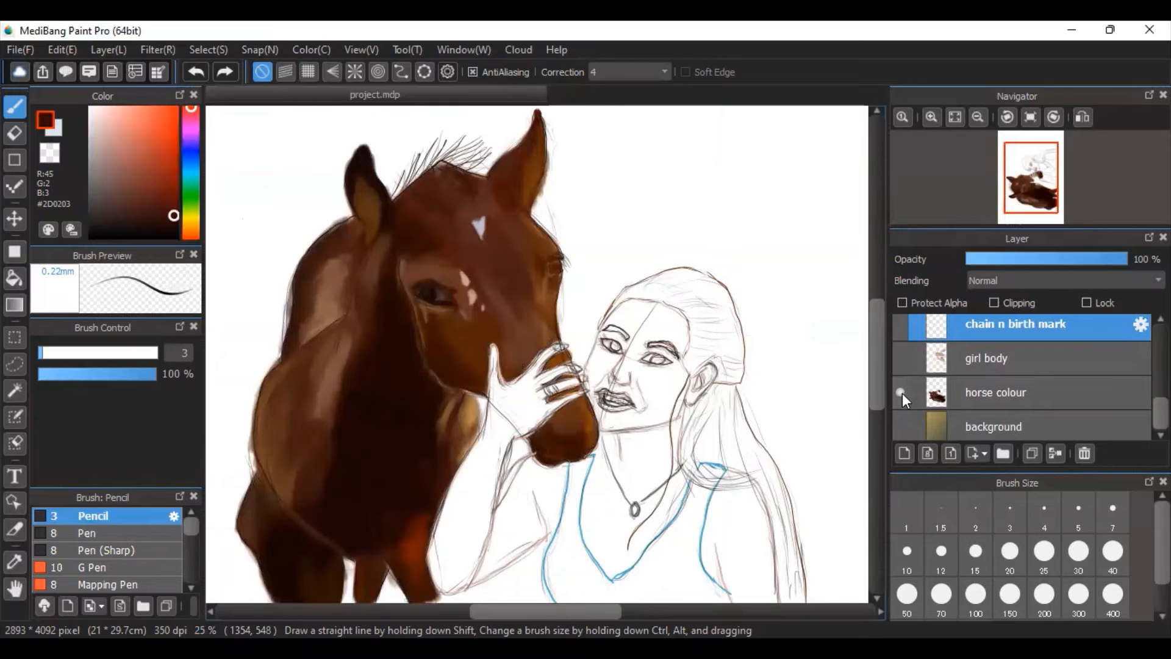
Look up the watercolor brushes in the brush list and make the girl body layer visible.
scroll(1025, 379, down, 1)
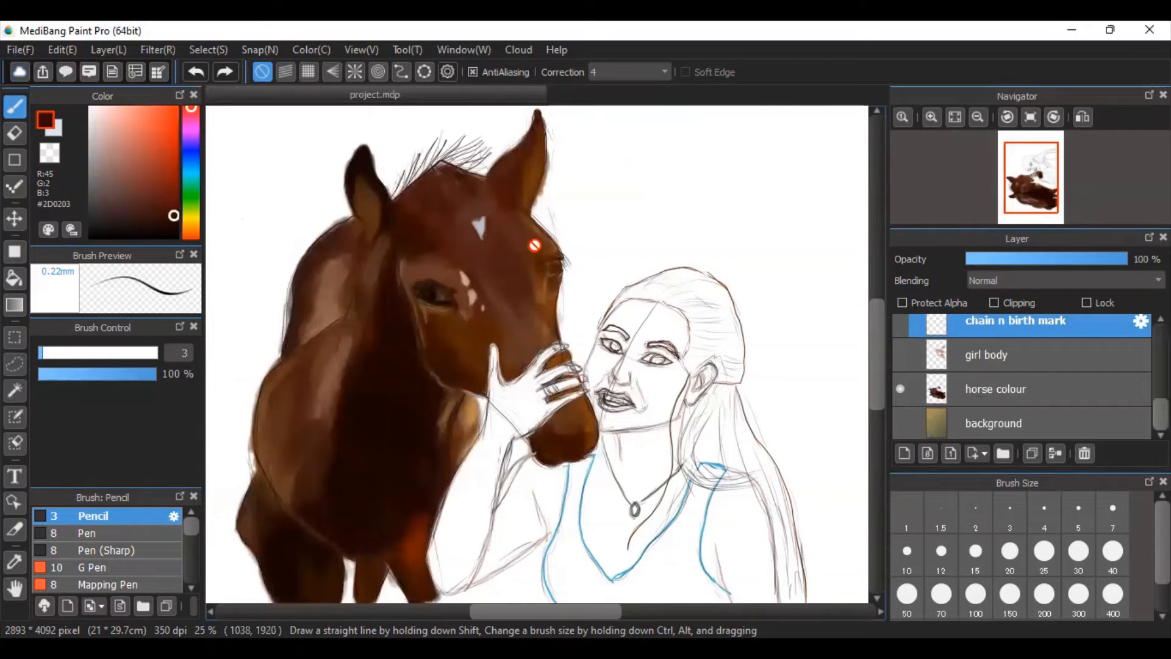
drag(191, 526, 193, 551)
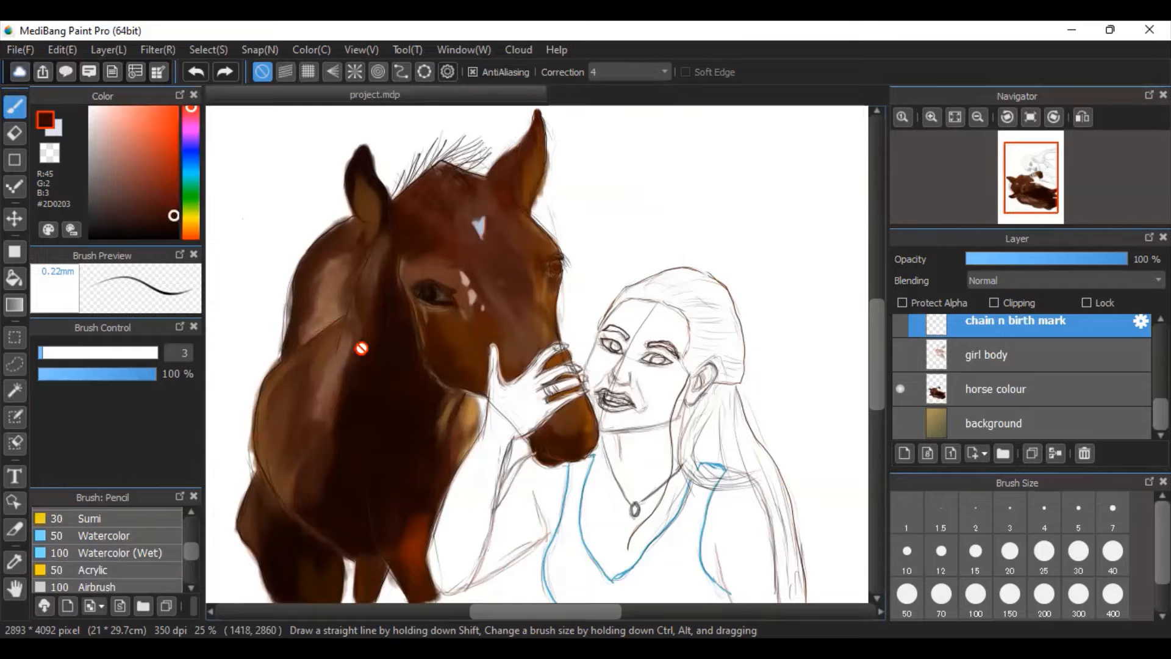
scroll(1140, 426, up, 1)
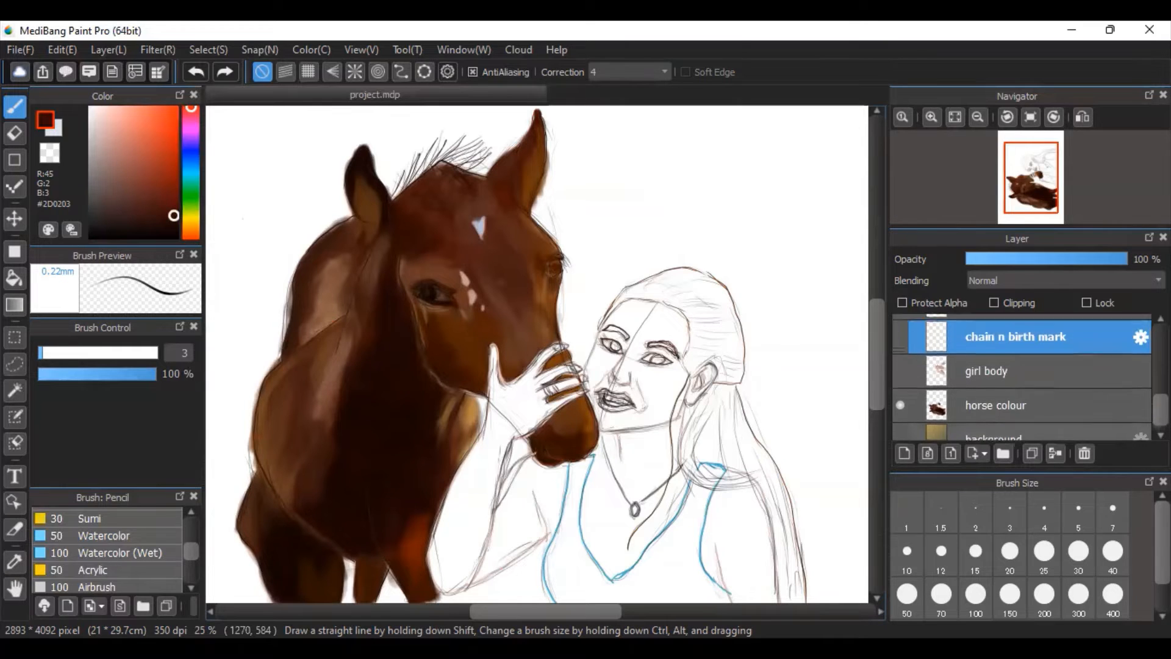
scroll(1023, 377, up, 1)
scroll(1023, 377, down, 1)
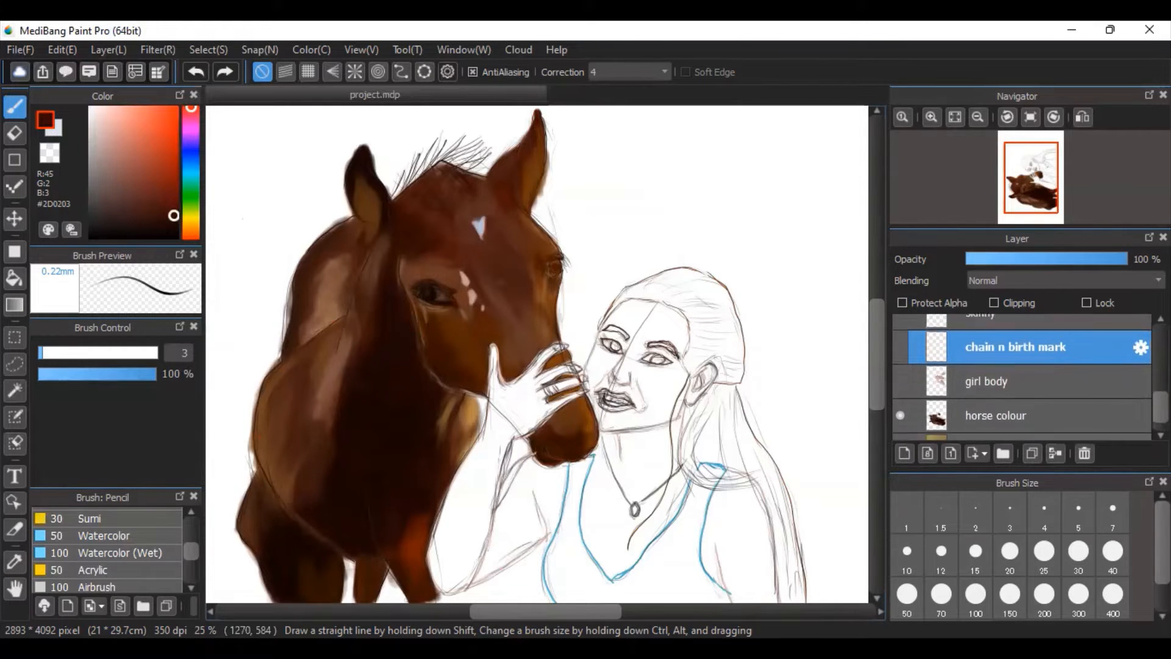
click(898, 370)
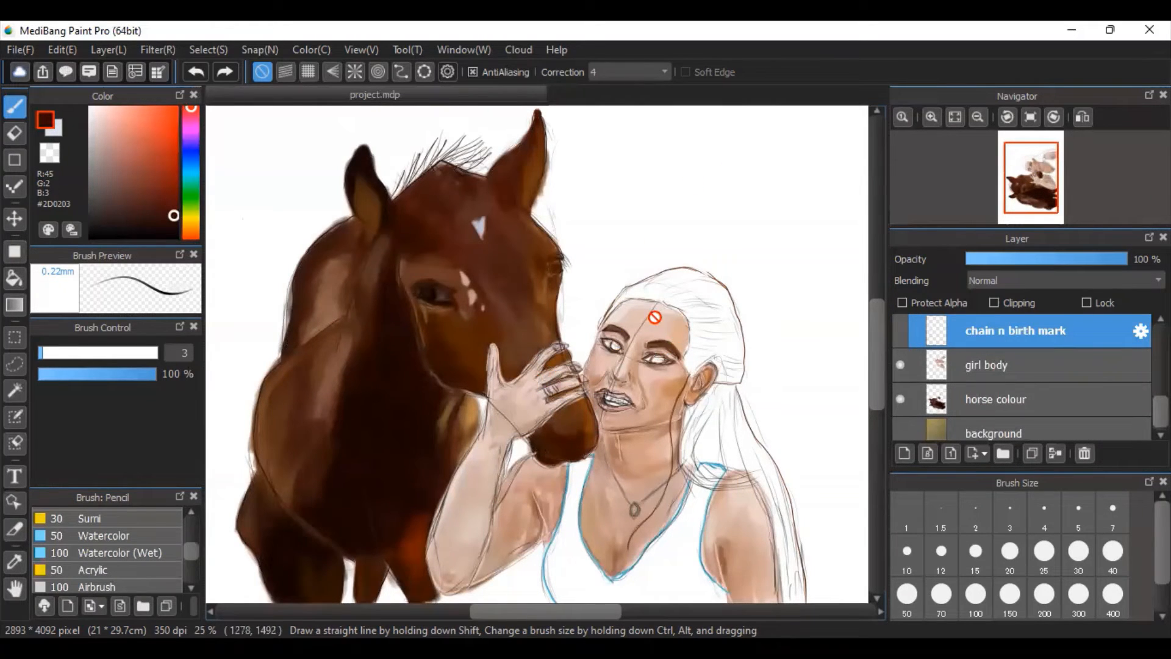
Inspect the woman's painted face, arms and skin shading up close, and look through the layers above girl body.
click(932, 117)
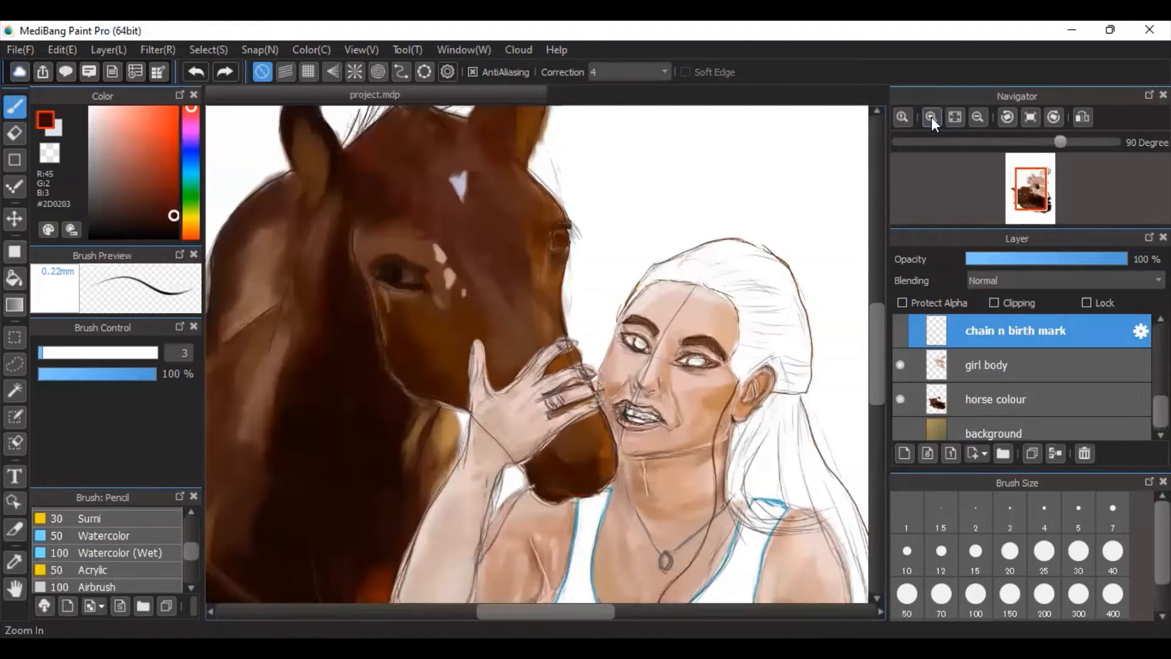
mouse_move(873, 342)
mouse_down()
mouse_move(878, 363)
mouse_move(879, 350)
mouse_up()
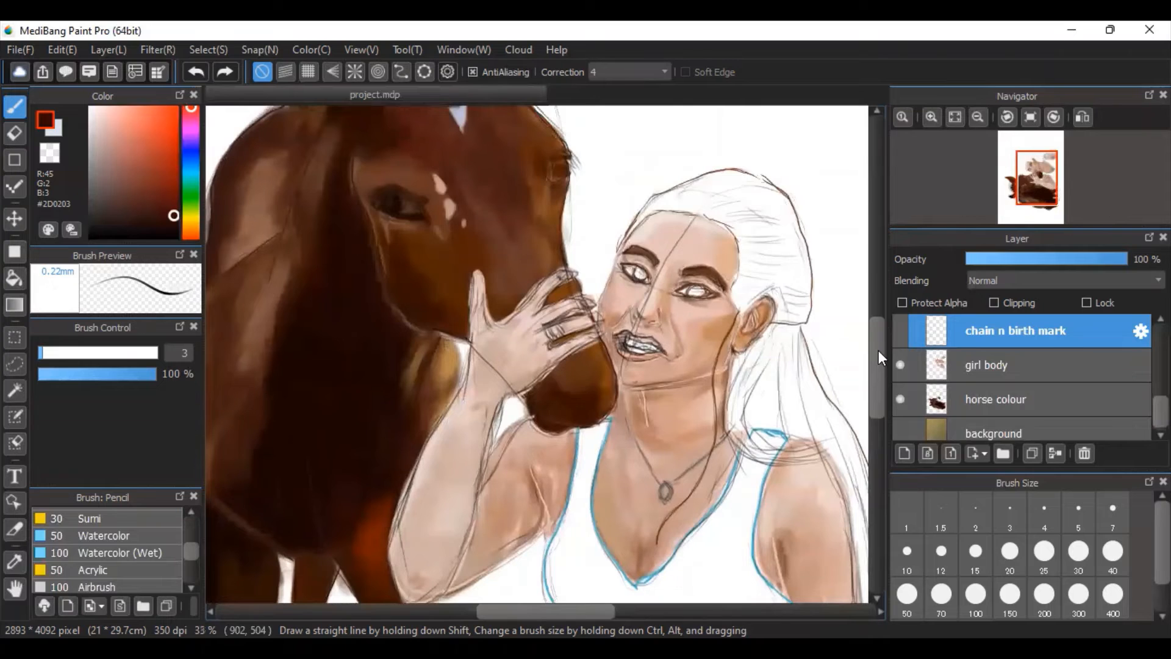
drag(878, 350, 880, 349)
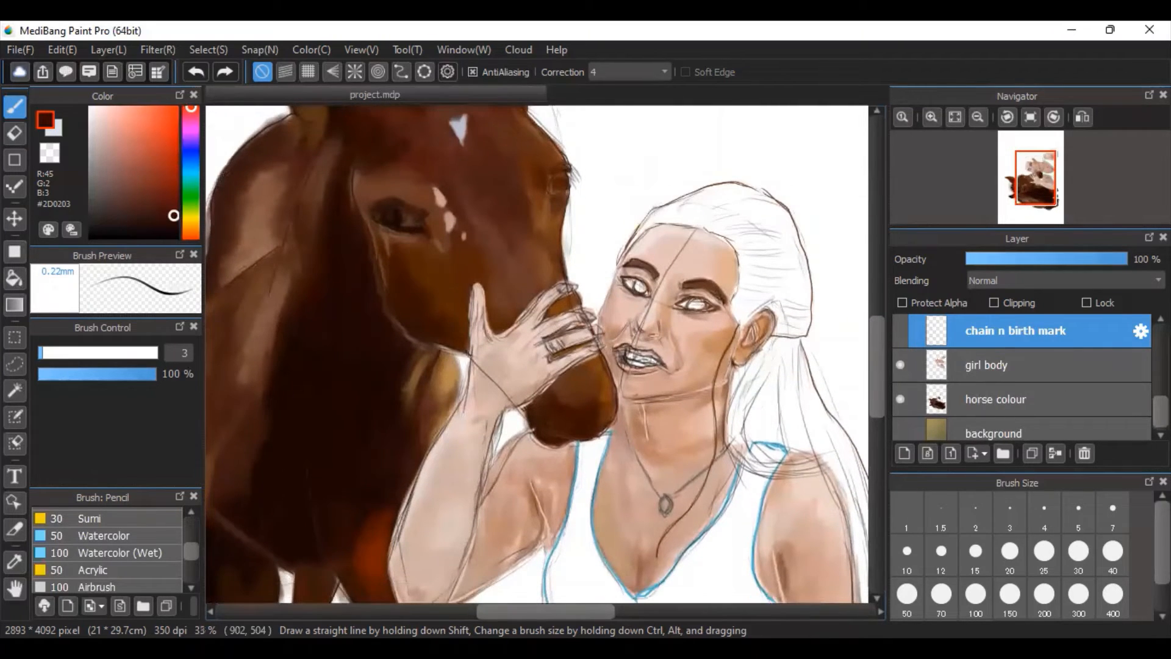
scroll(1022, 377, up, 2)
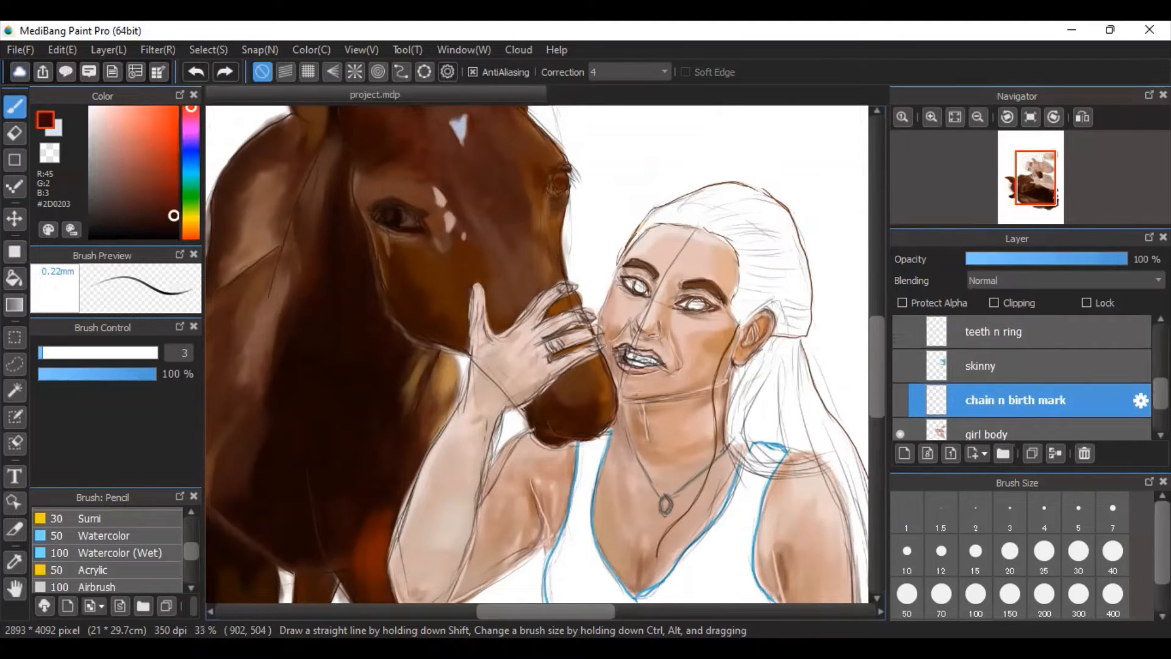
scroll(1022, 377, down, 1)
scroll(1023, 377, up, 1)
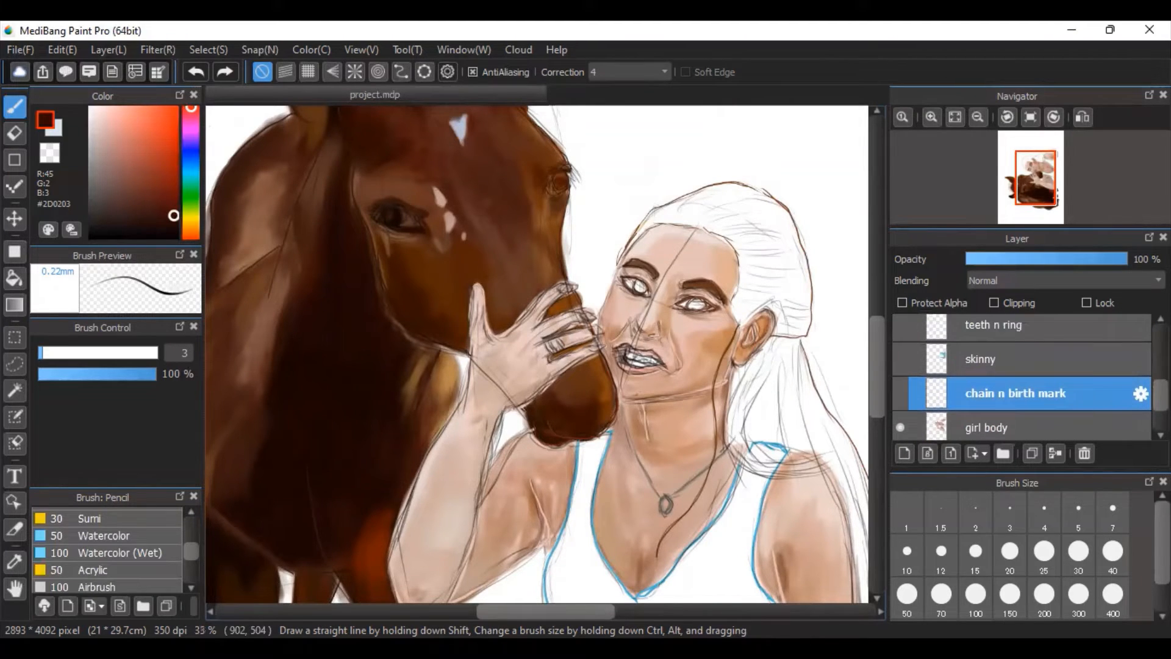
Make the skinny layer with the blue top and the teeth n ring layer visible.
click(900, 359)
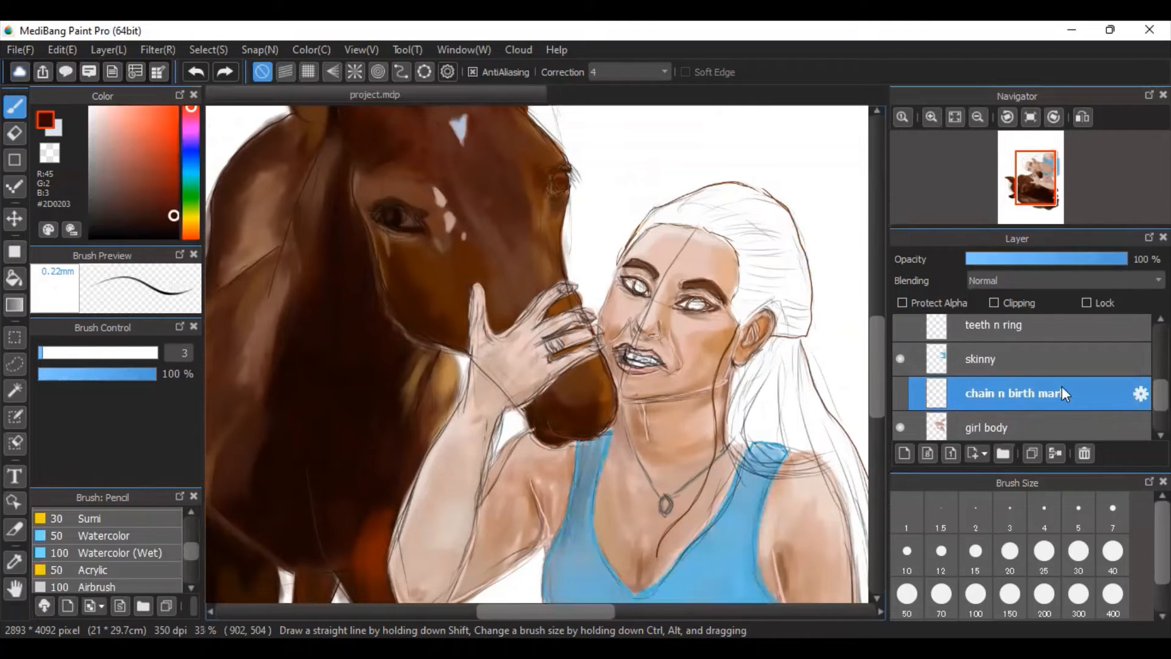
scroll(1062, 389, down, 2)
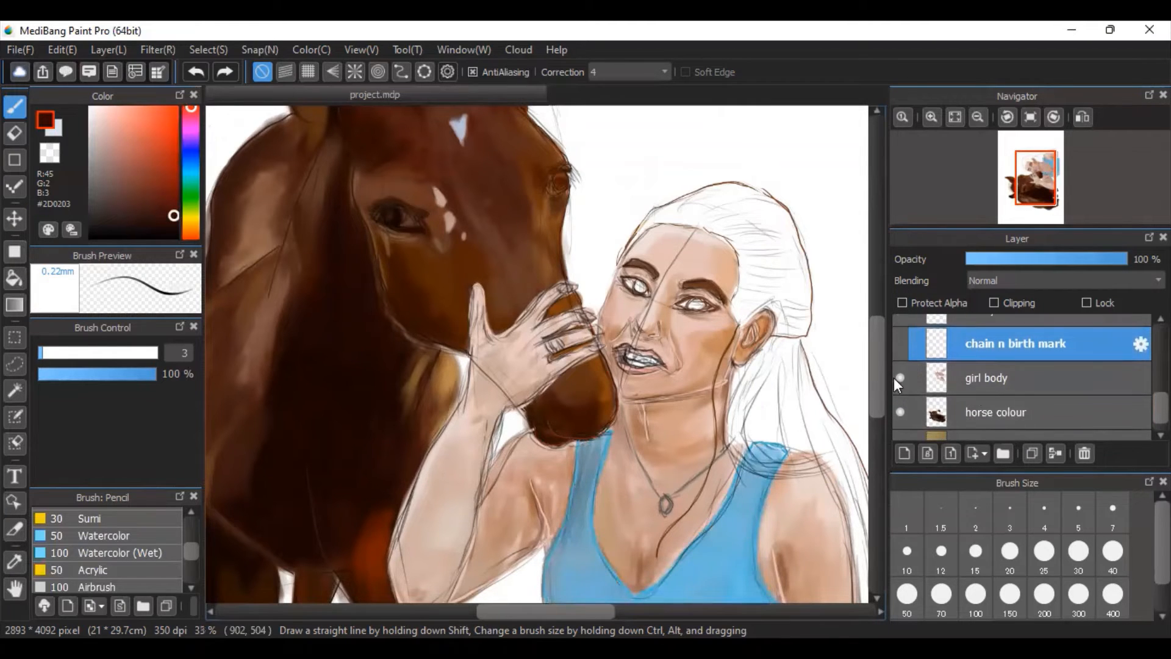
scroll(878, 390, down, 5)
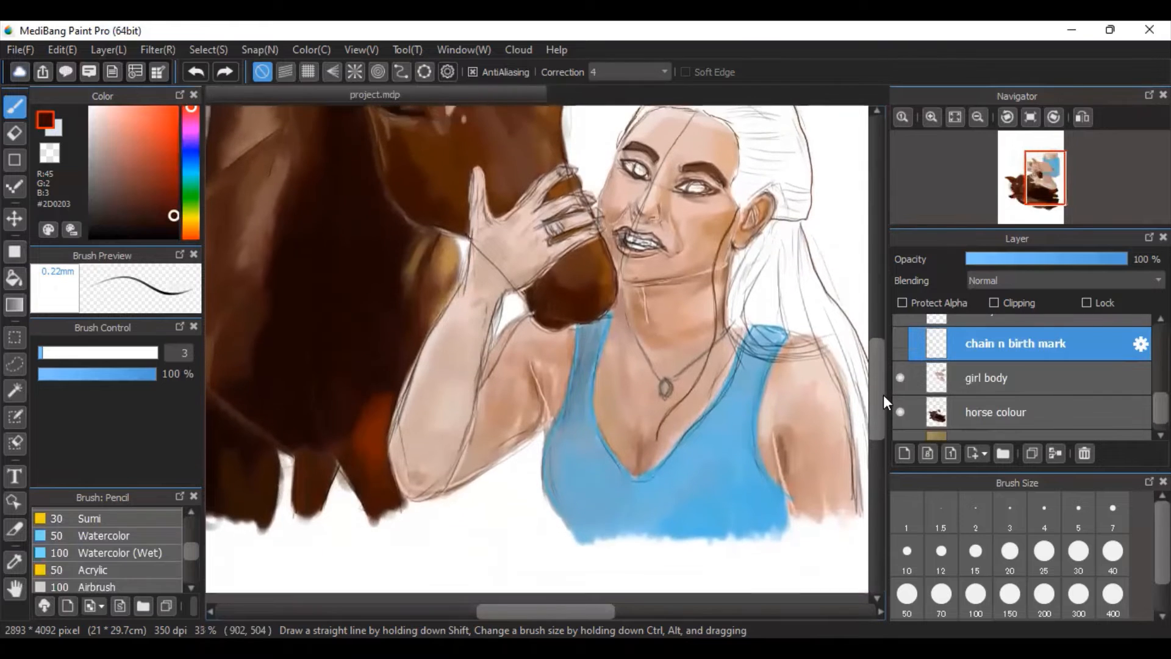
scroll(883, 394, up, 2)
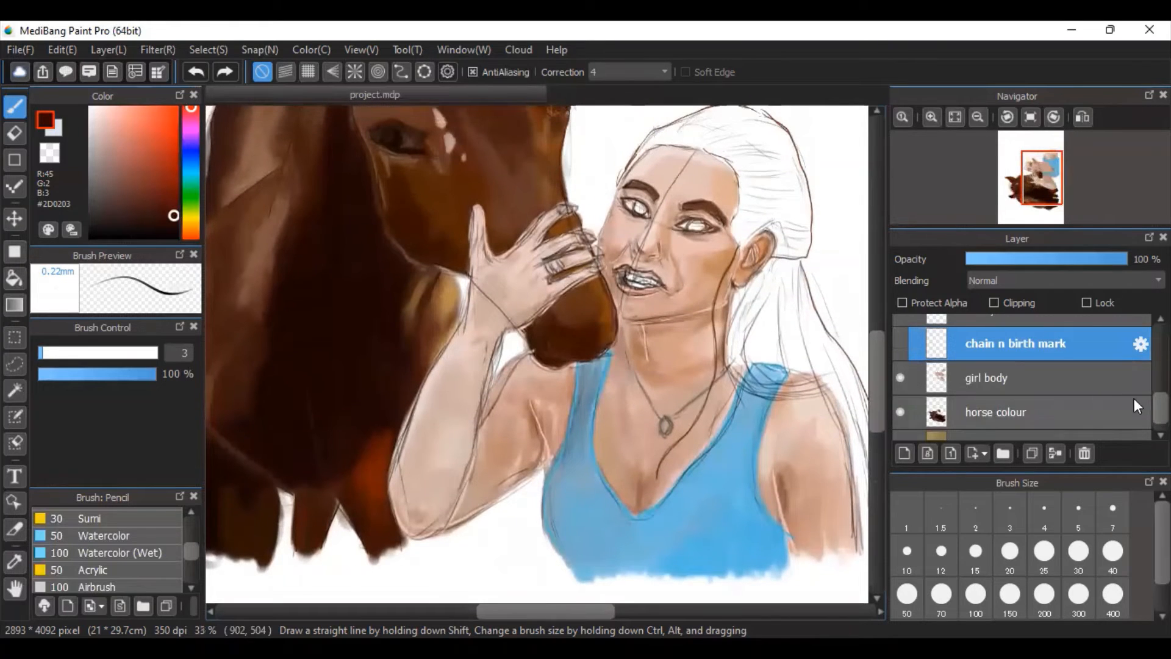
scroll(1133, 398, up, 4)
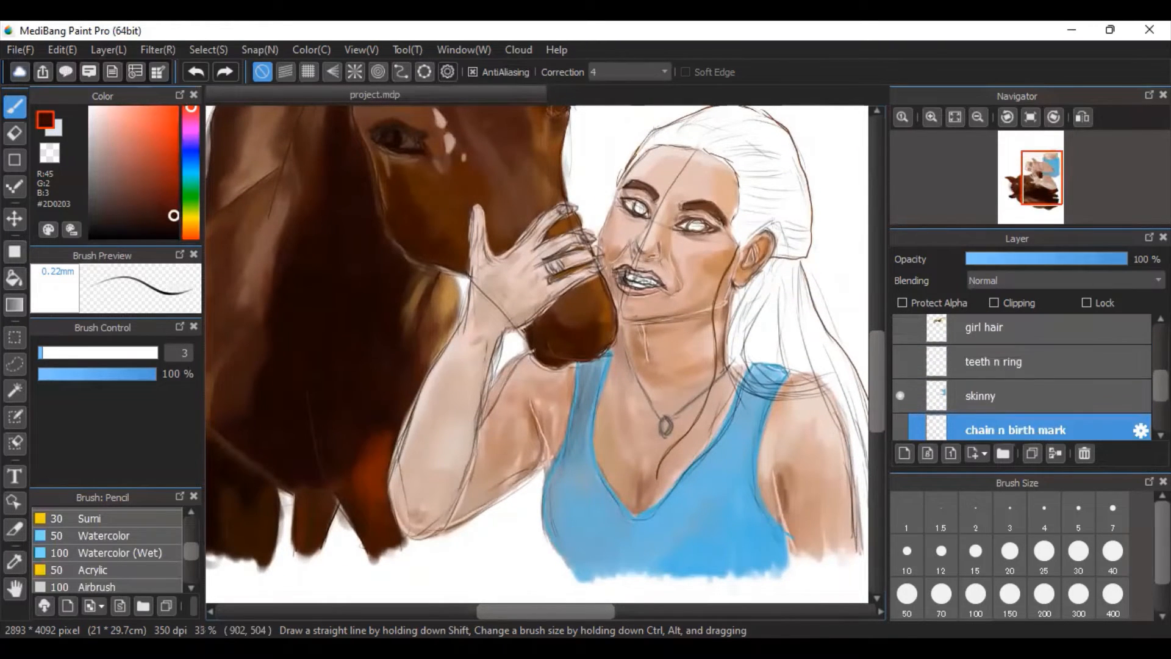
scroll(1022, 377, up, 2)
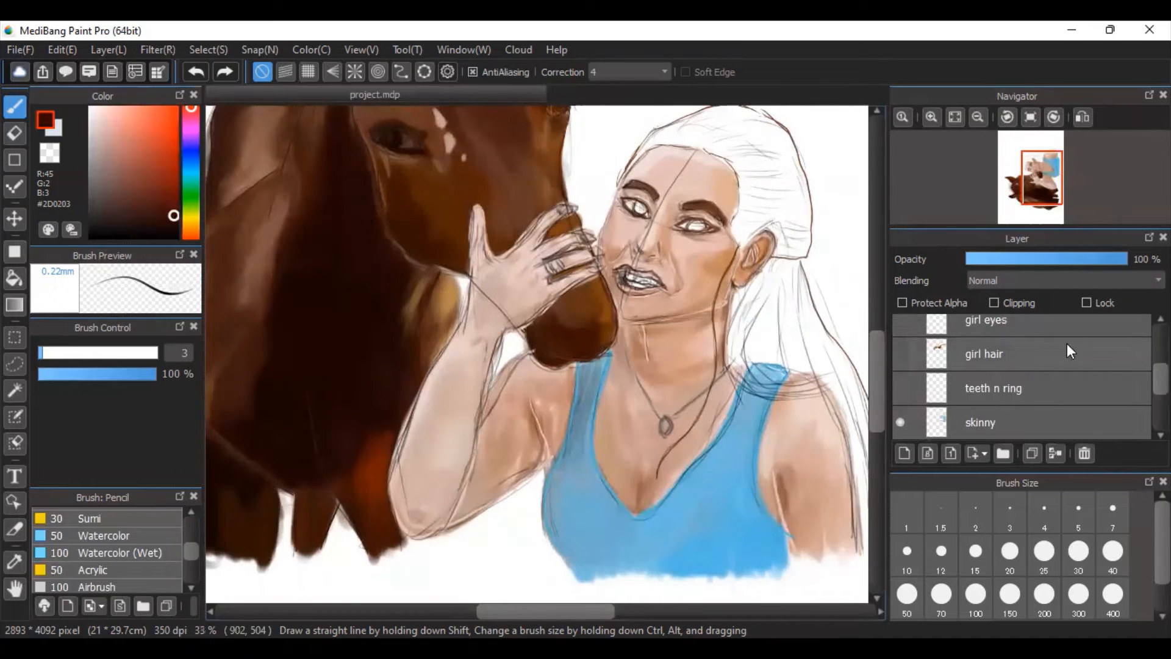
click(901, 387)
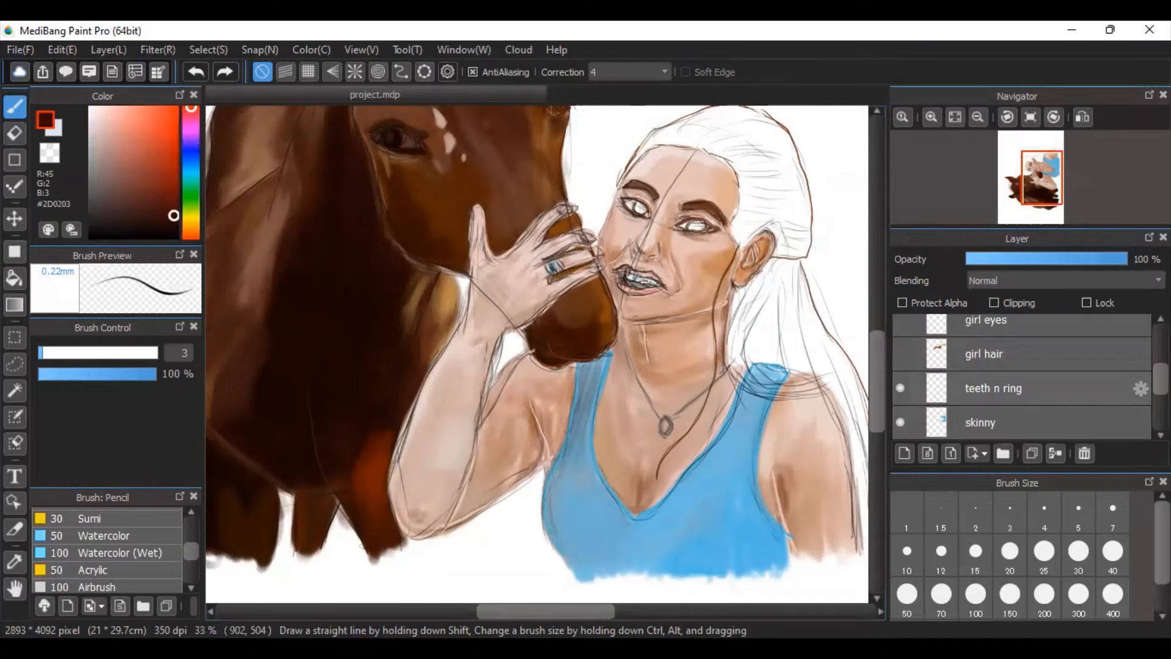
Hide the lineart and linecolour outline layers so only the painted colour of the horse and woman shows.
scroll(1022, 378, up, 8)
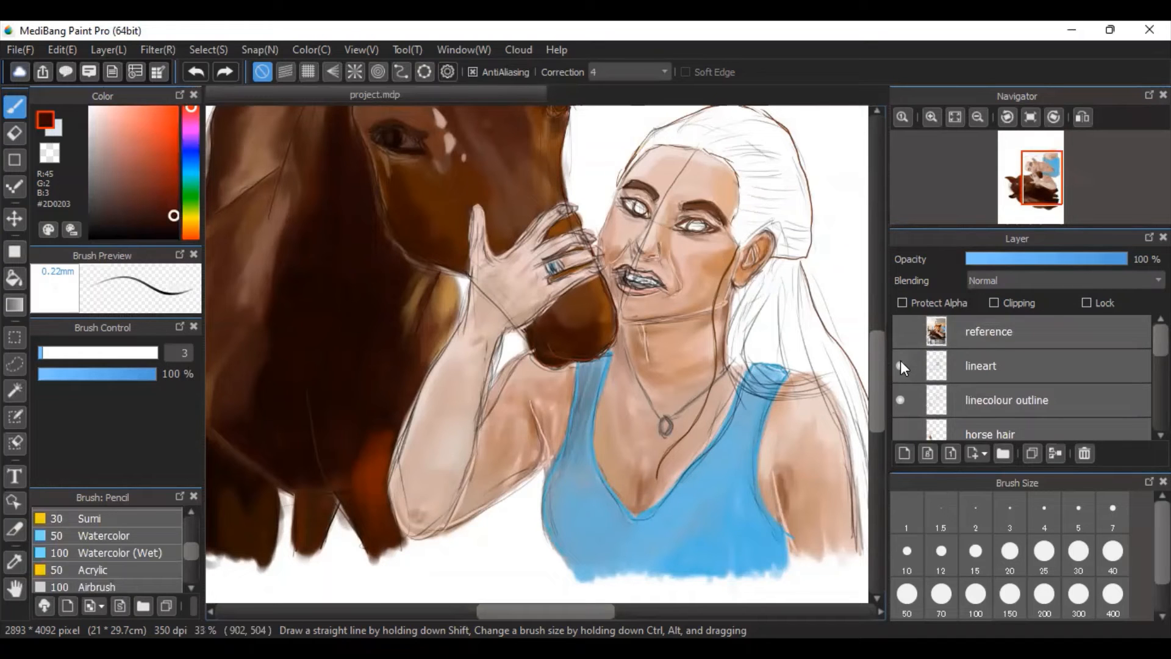
click(900, 365)
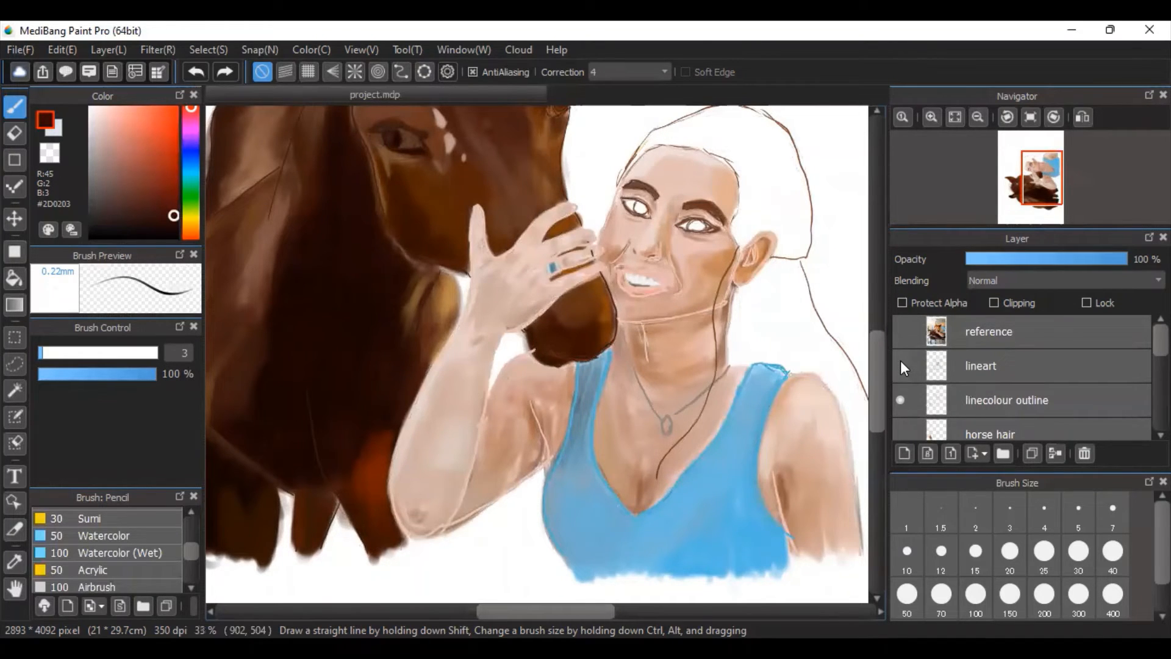
click(901, 400)
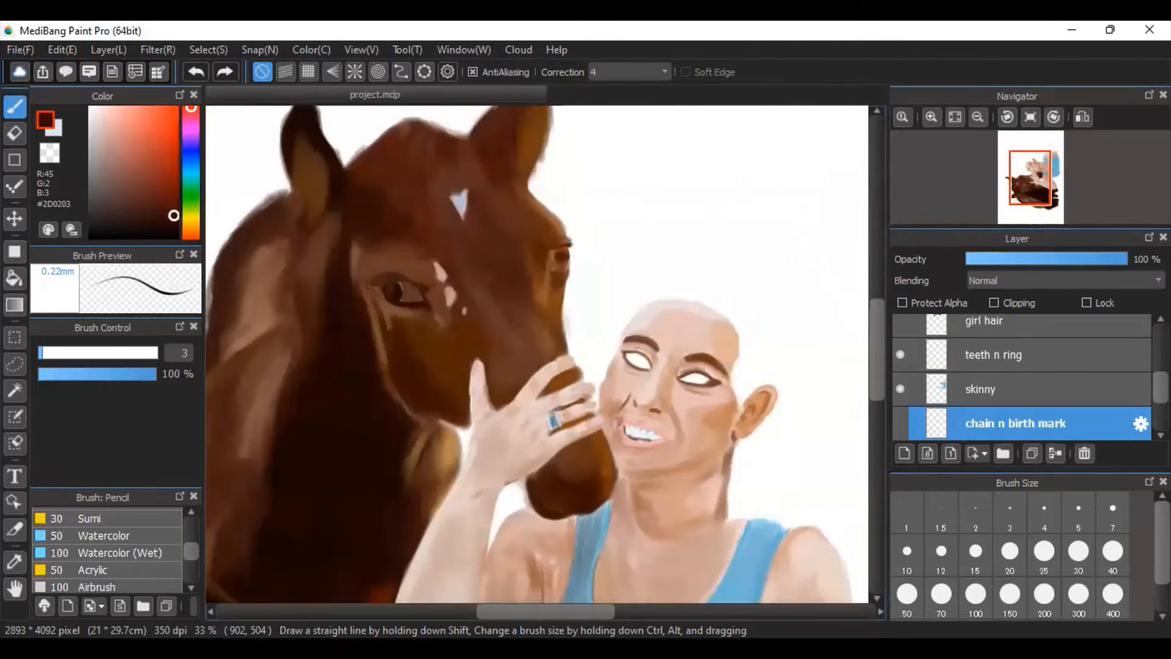
scroll(1021, 379, down, 1)
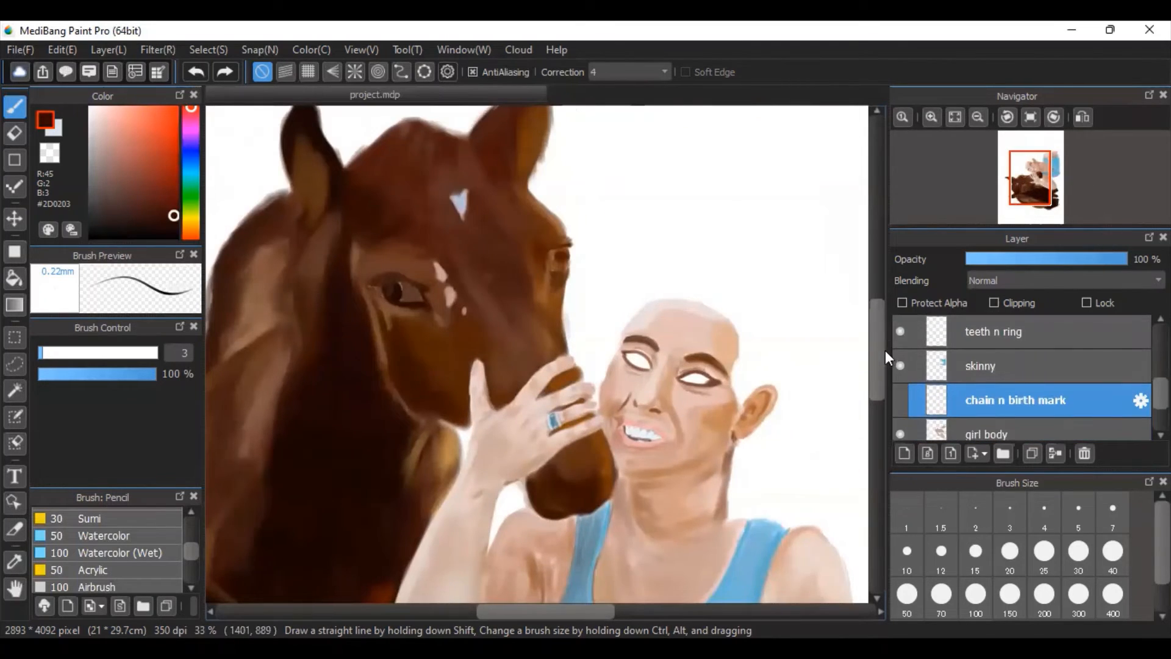
mouse_move(883, 362)
mouse_down()
mouse_move(884, 393)
mouse_move(885, 378)
mouse_up()
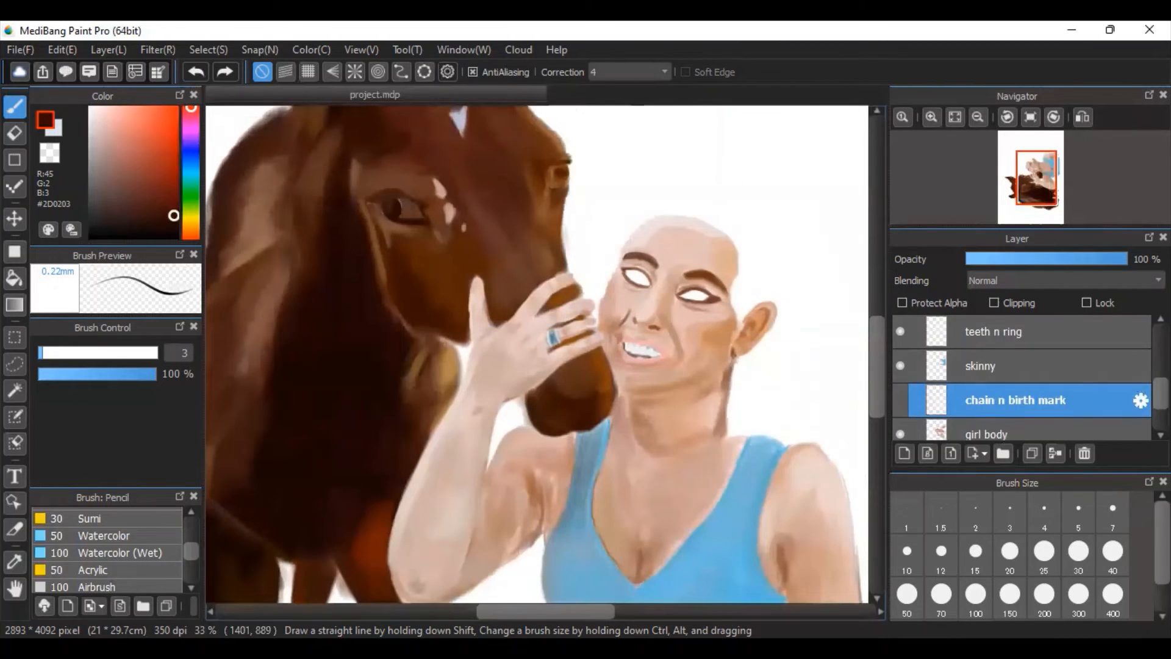
Make the girl hair layer visible and select the Acrylic brush.
scroll(1022, 378, up, 2)
click(901, 372)
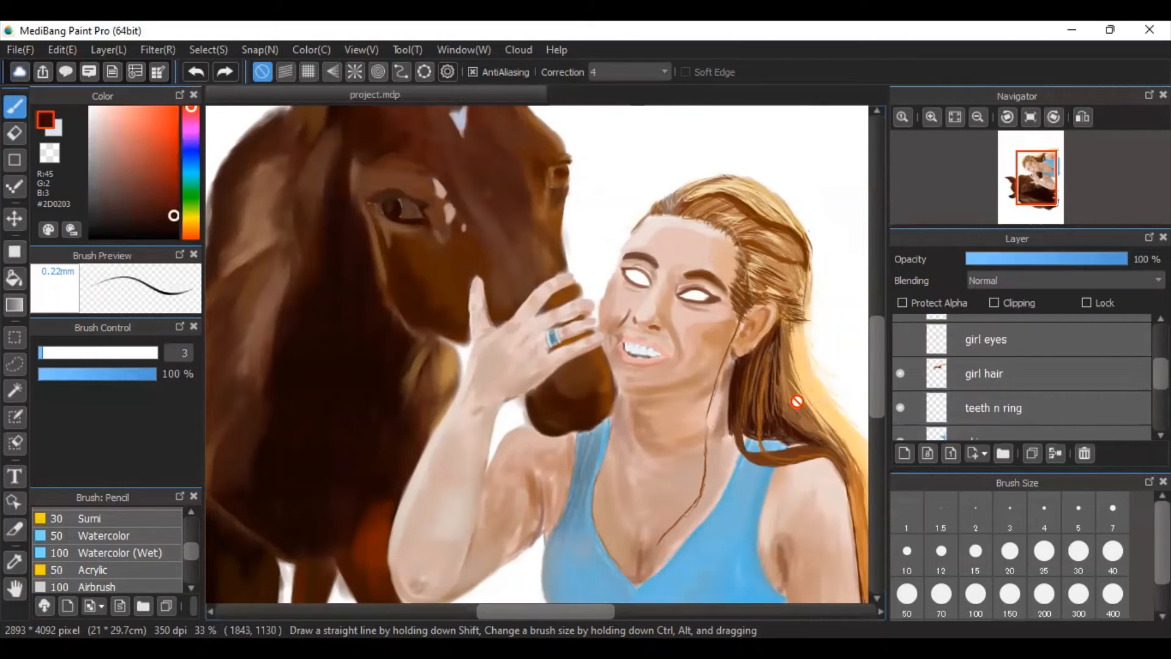
click(98, 554)
click(97, 569)
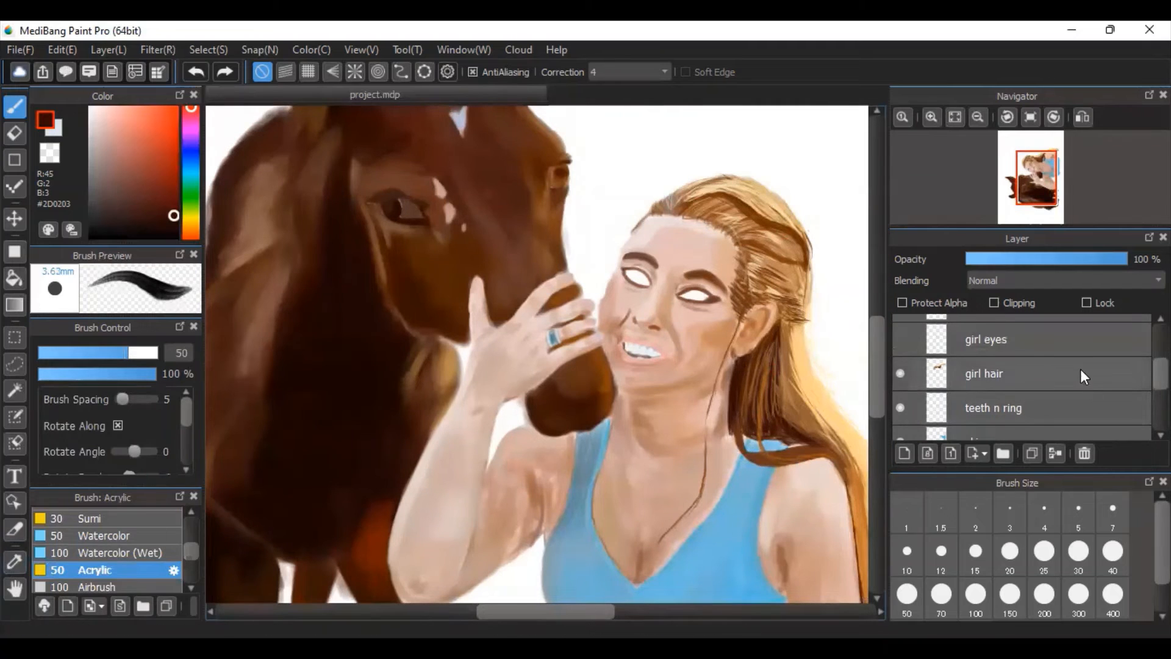
Make the girl eyes layer visible and inspect the woman's eyes, face and hair up close.
click(901, 340)
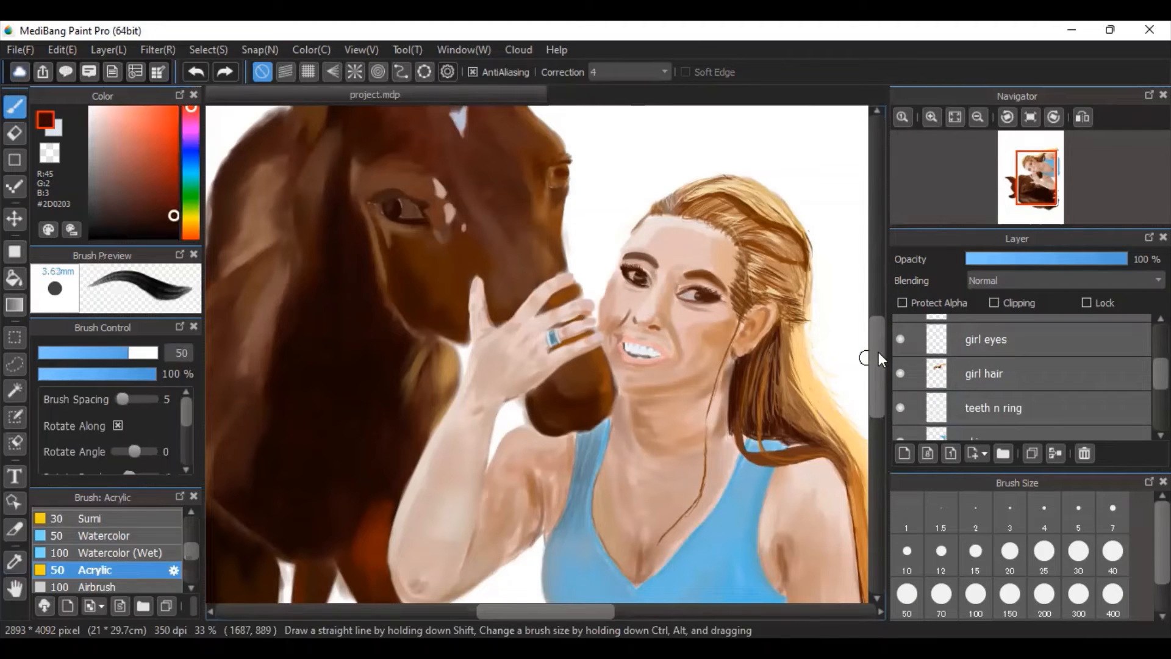
click(931, 117)
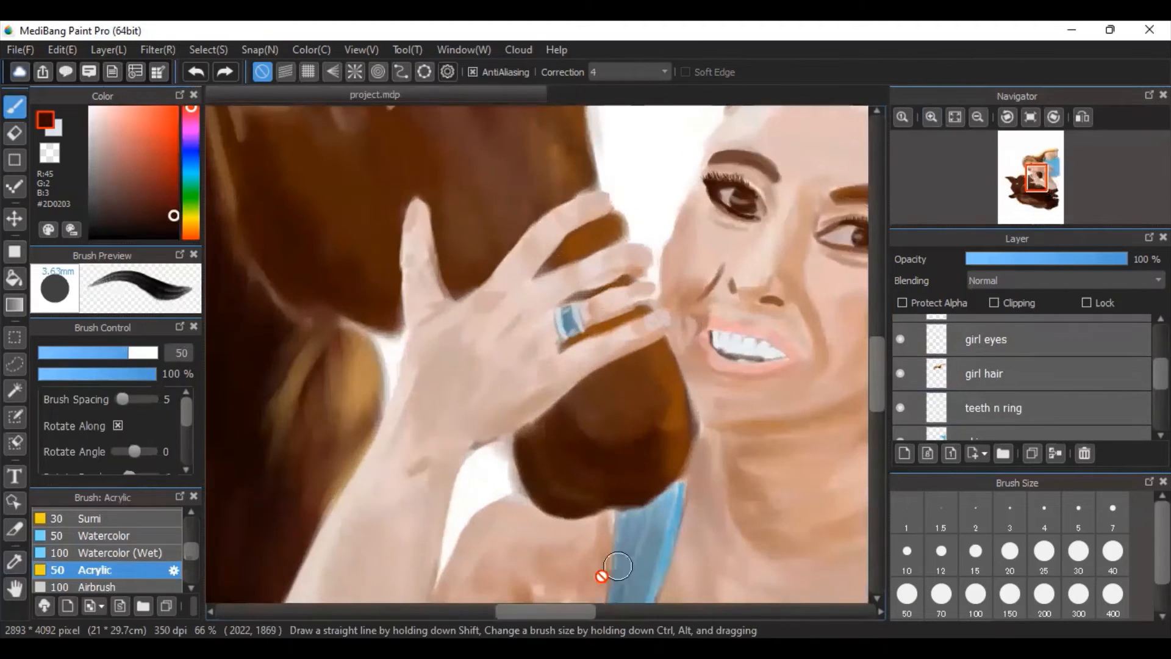
drag(570, 610, 610, 609)
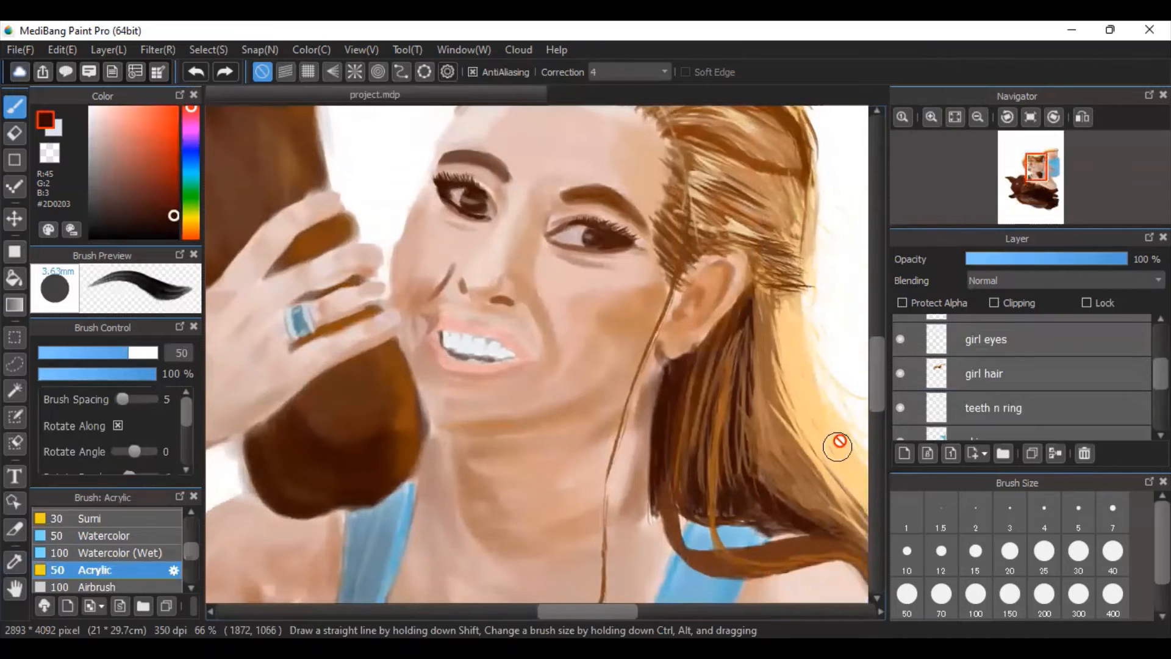
drag(878, 386, 885, 371)
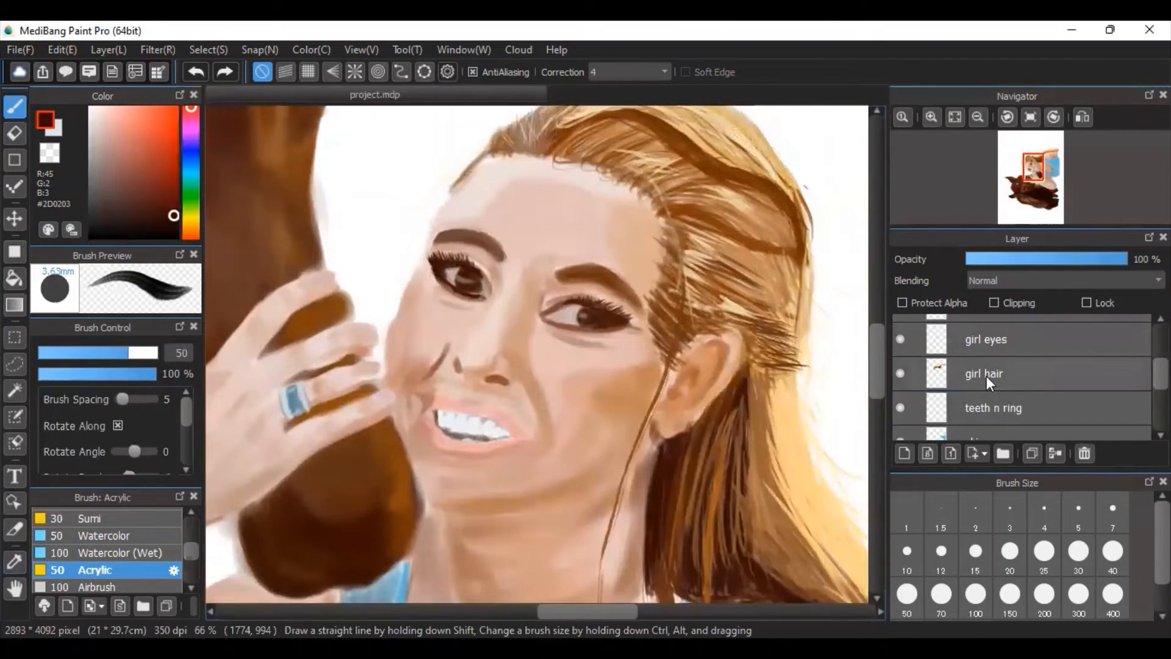
Make the horse hair layer visible and inspect the horse's mane, forelock and ears up close.
scroll(1022, 377, up, 2)
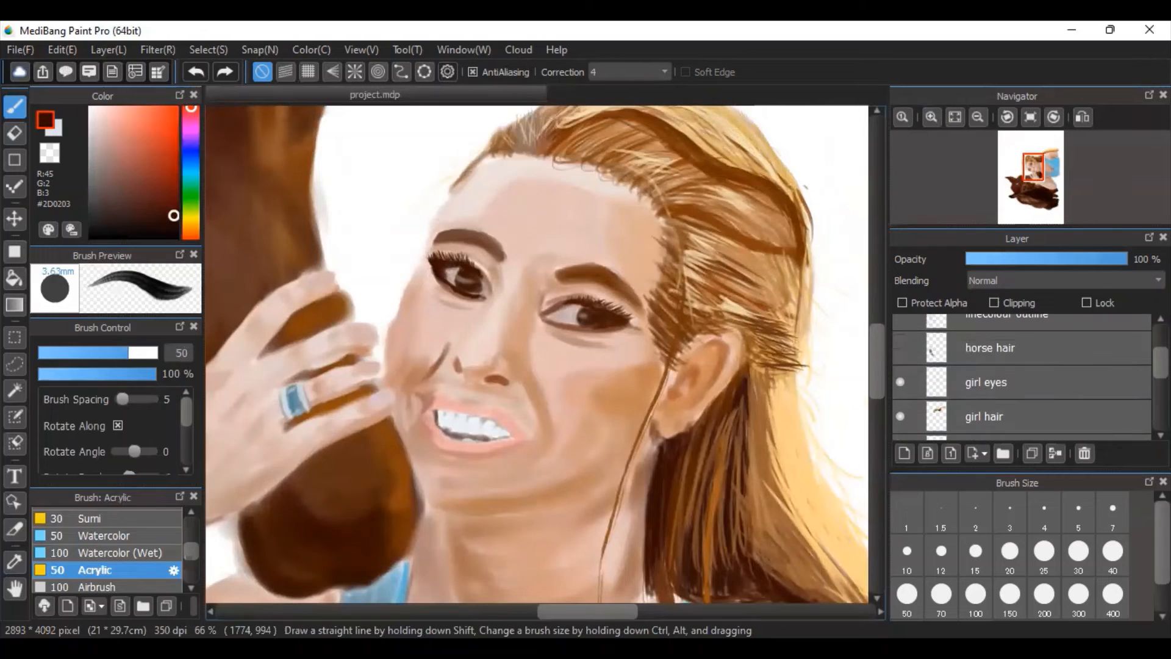
scroll(1021, 377, up, 1)
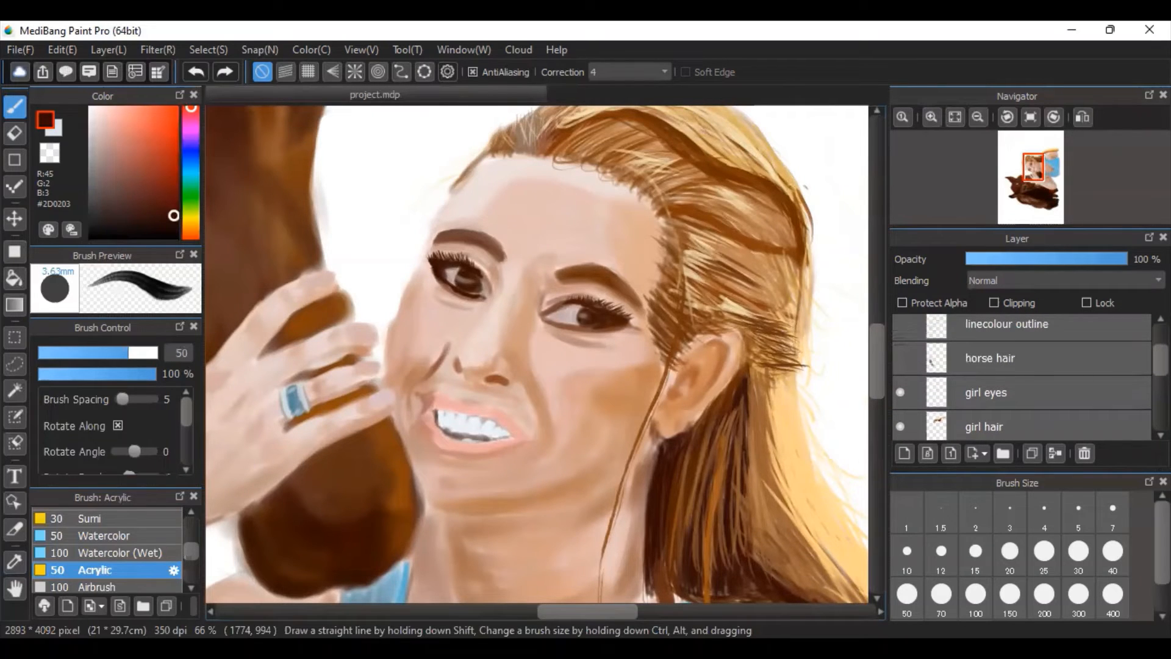
click(954, 116)
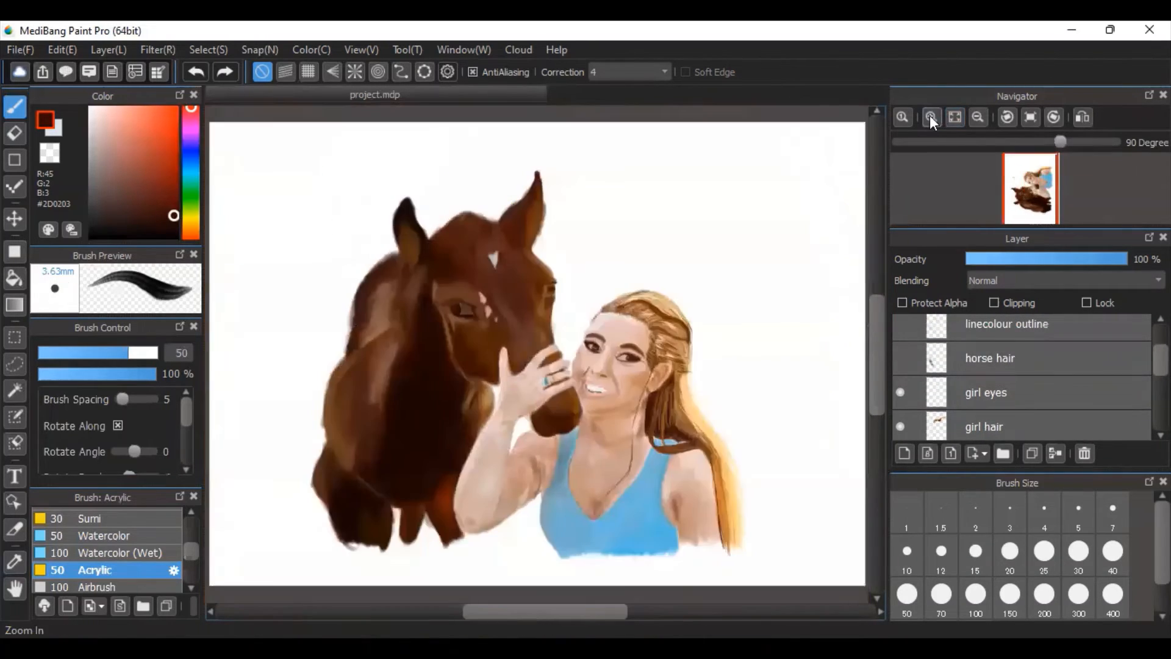
click(929, 116)
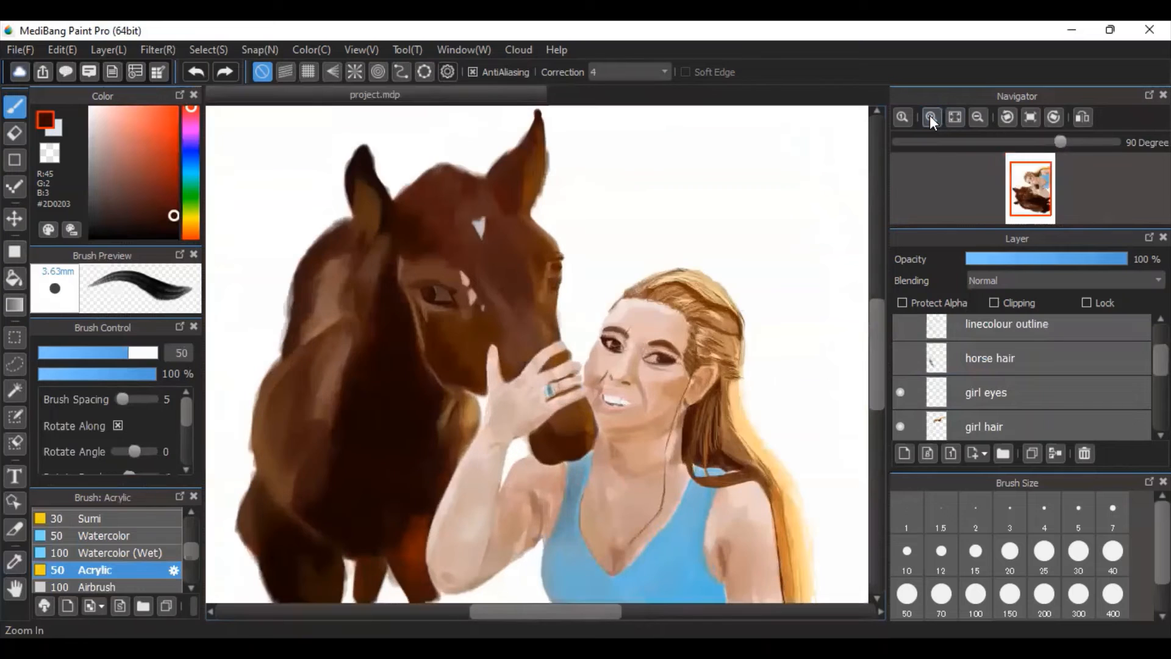
click(901, 359)
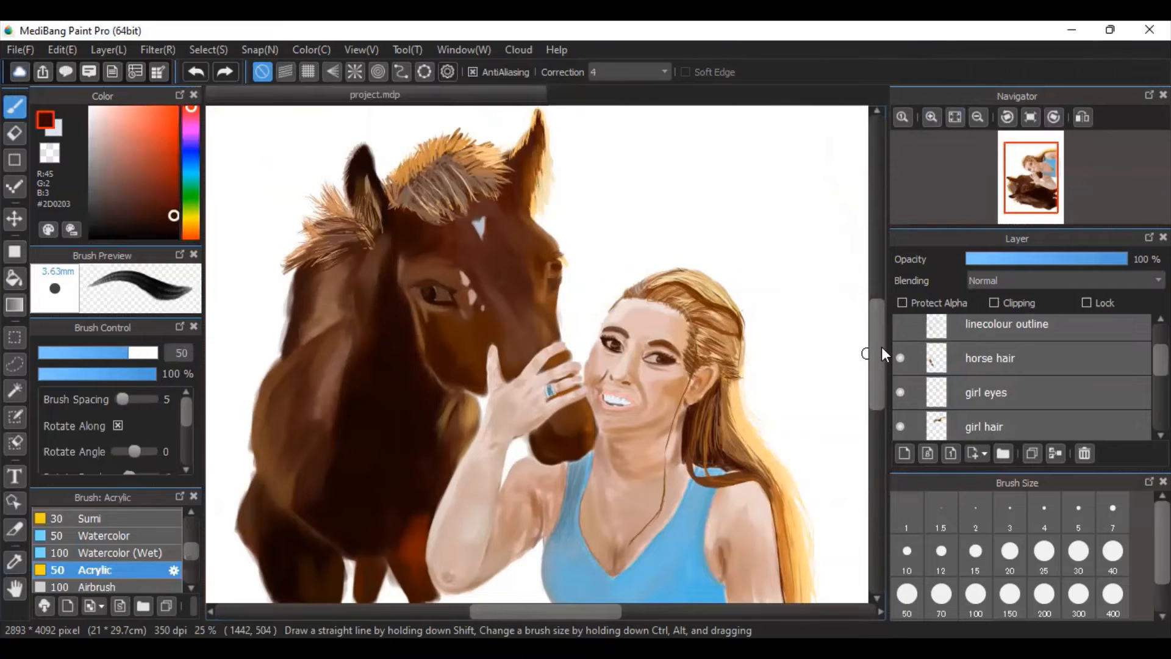
click(932, 116)
drag(485, 612, 452, 610)
drag(872, 359, 861, 292)
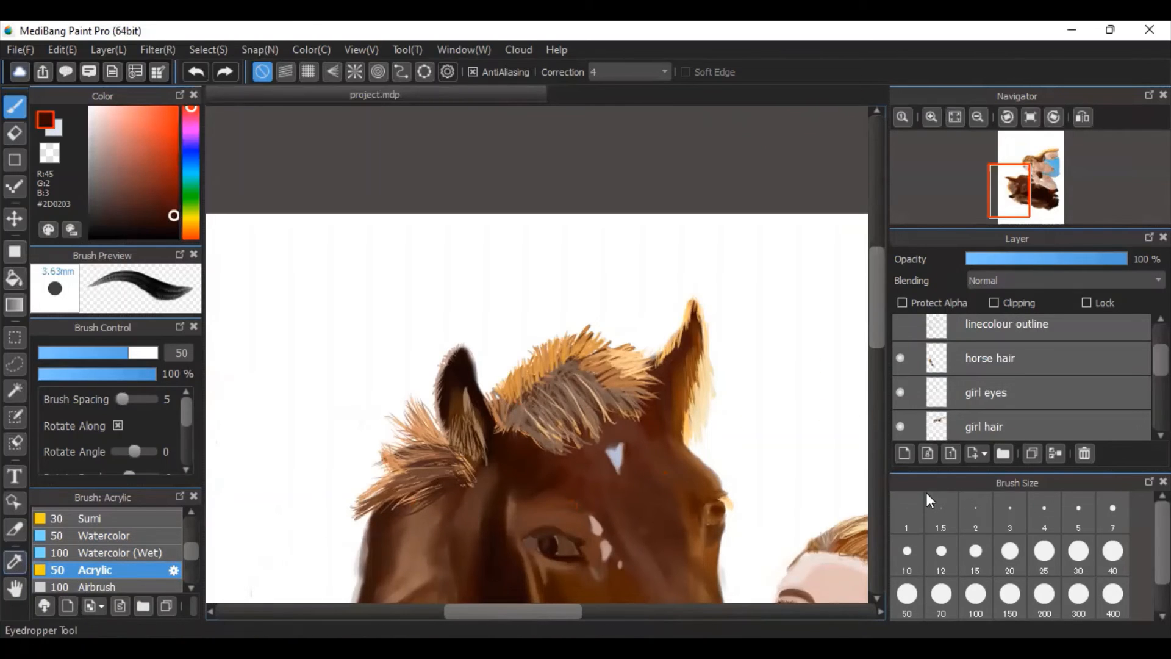
scroll(878, 329, down, 3)
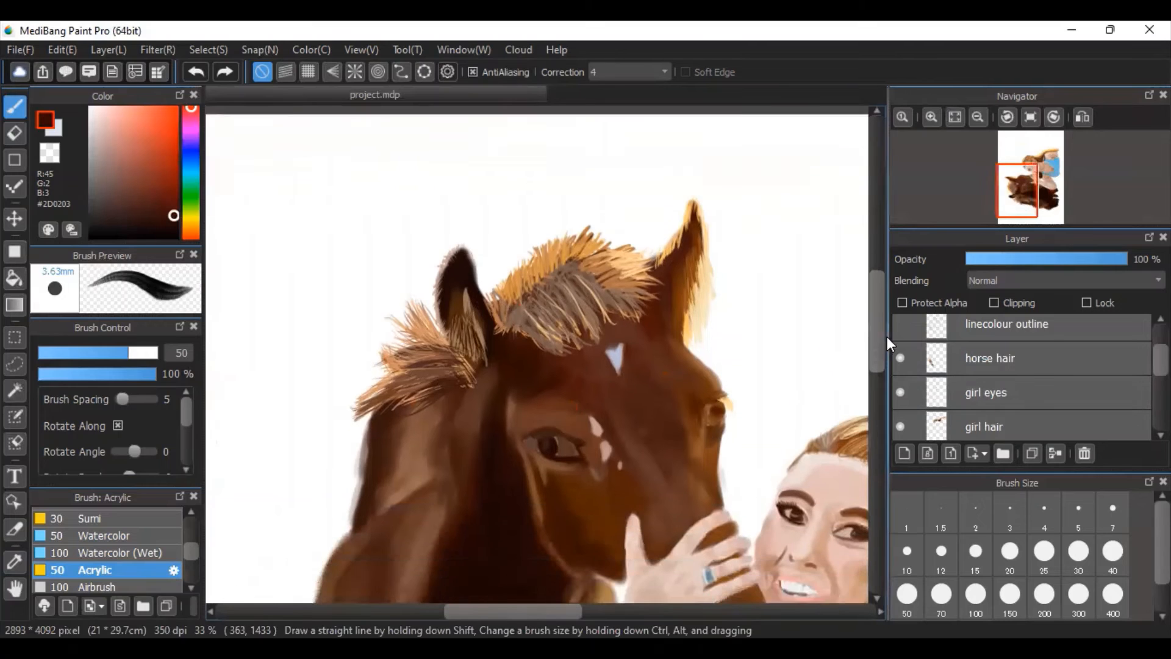
Make the chain n birth mark layer visible and inspect the woman's necklace and birth marks up close.
drag(887, 336, 898, 364)
drag(554, 610, 597, 607)
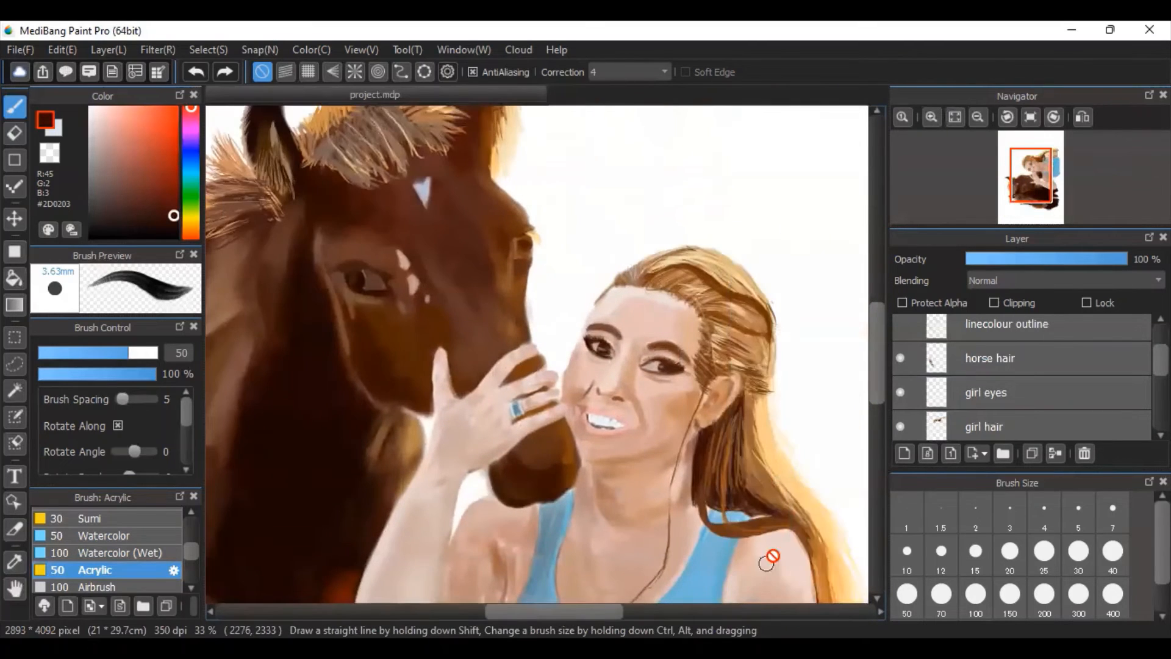
drag(1161, 360, 1161, 402)
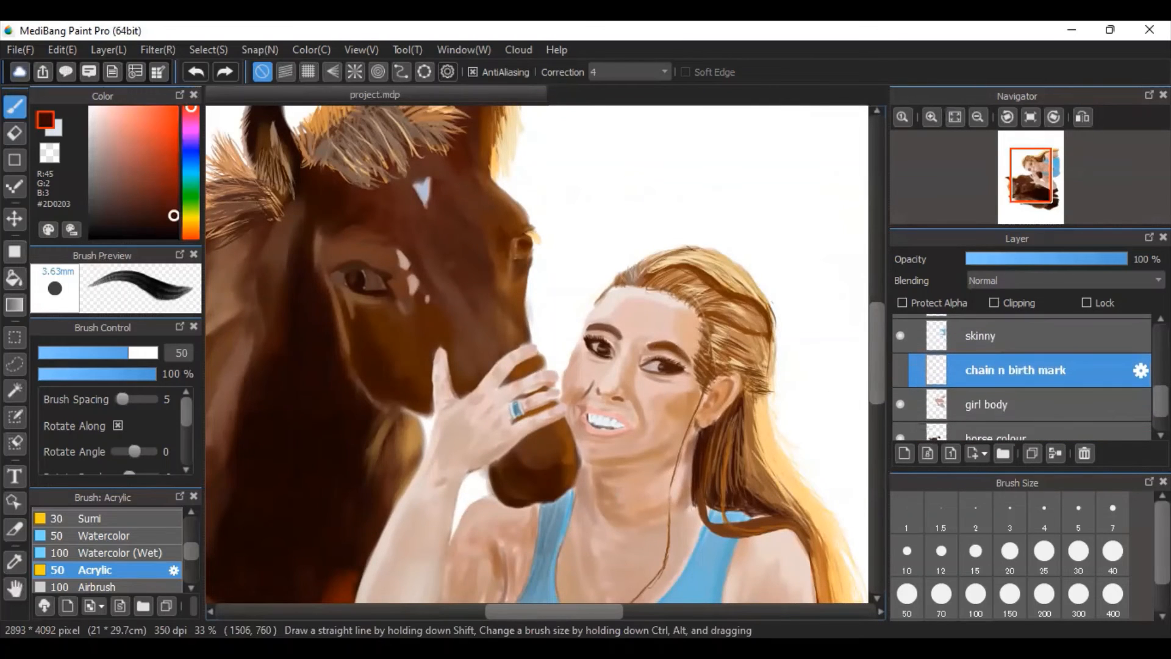
drag(883, 364, 884, 382)
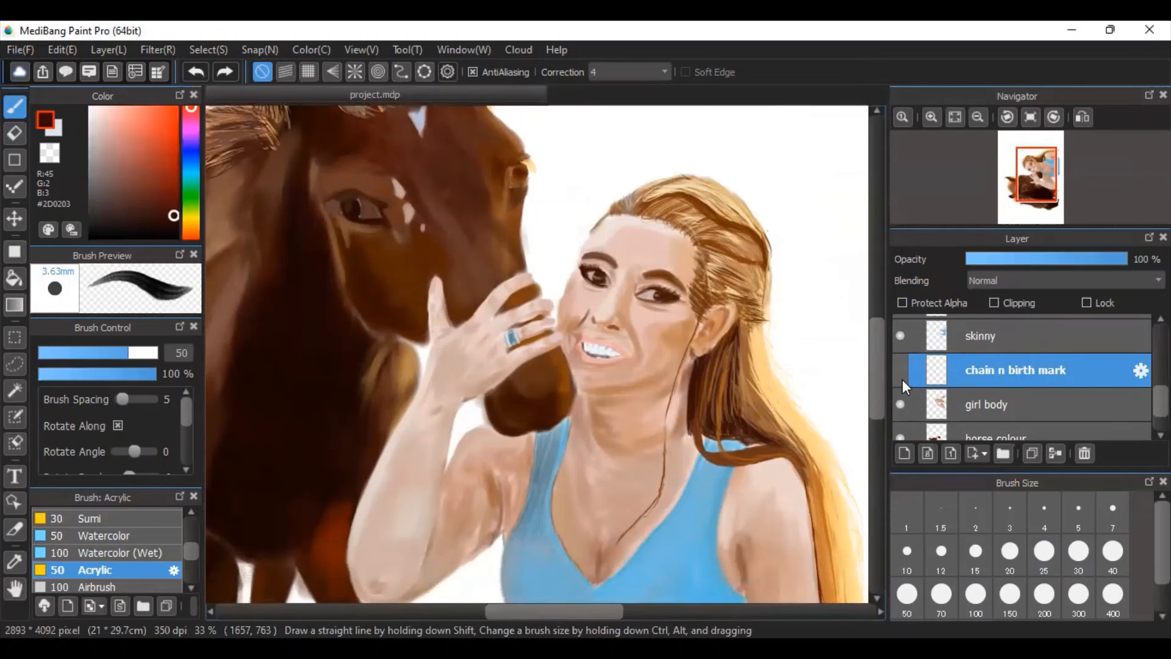
click(901, 370)
mouse_move(902, 181)
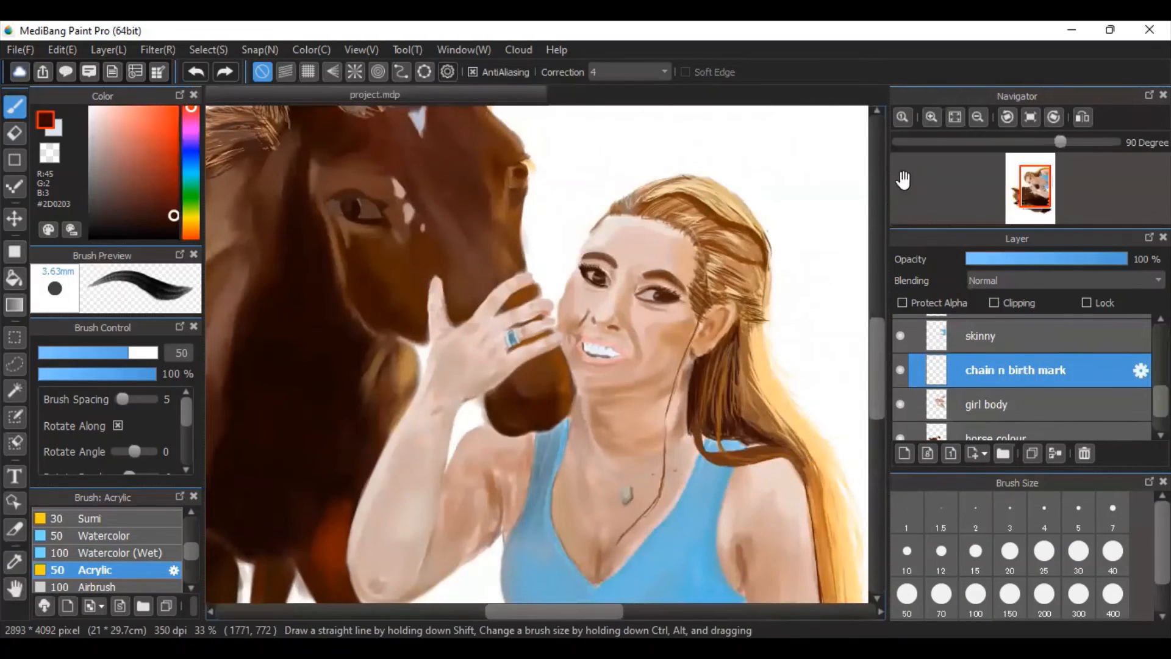
click(932, 118)
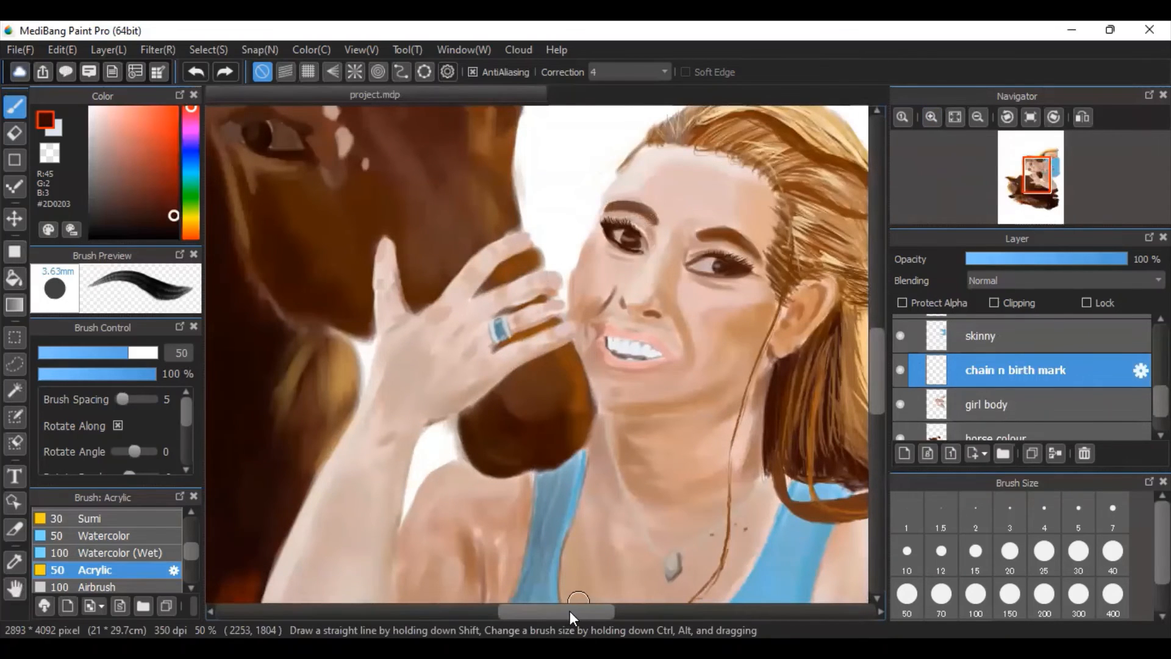
drag(570, 610, 578, 610)
mouse_move(875, 353)
mouse_down()
mouse_move(879, 371)
mouse_move(881, 360)
mouse_up()
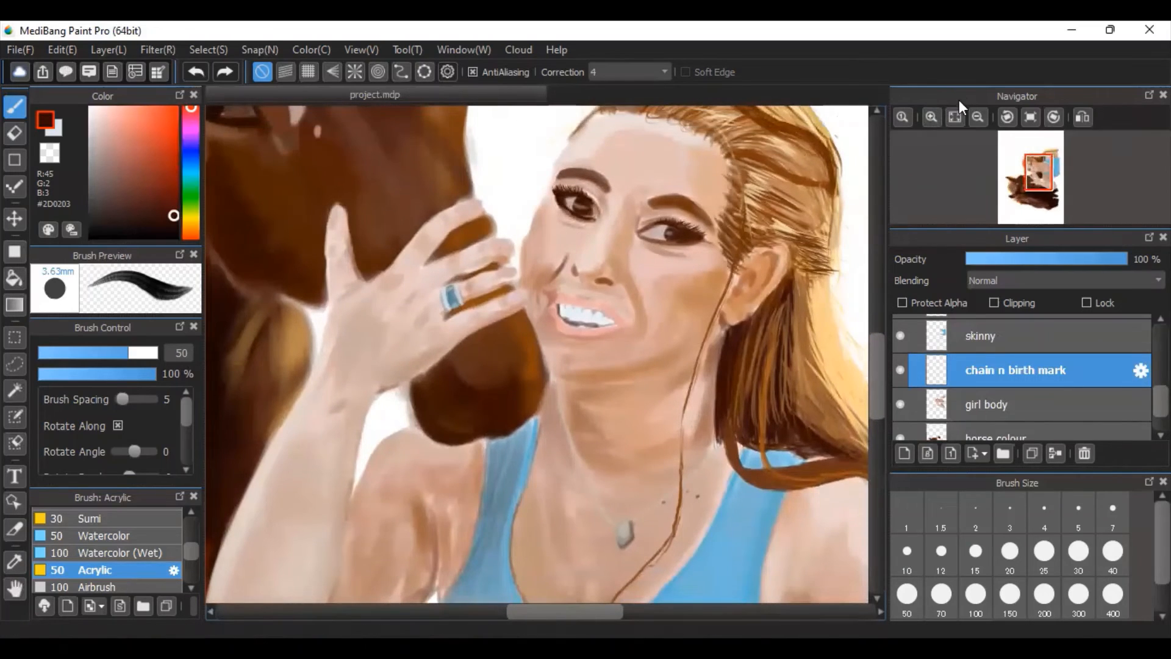
Make the background layer visible behind the whole painting and switch to the Gradient tool.
click(956, 117)
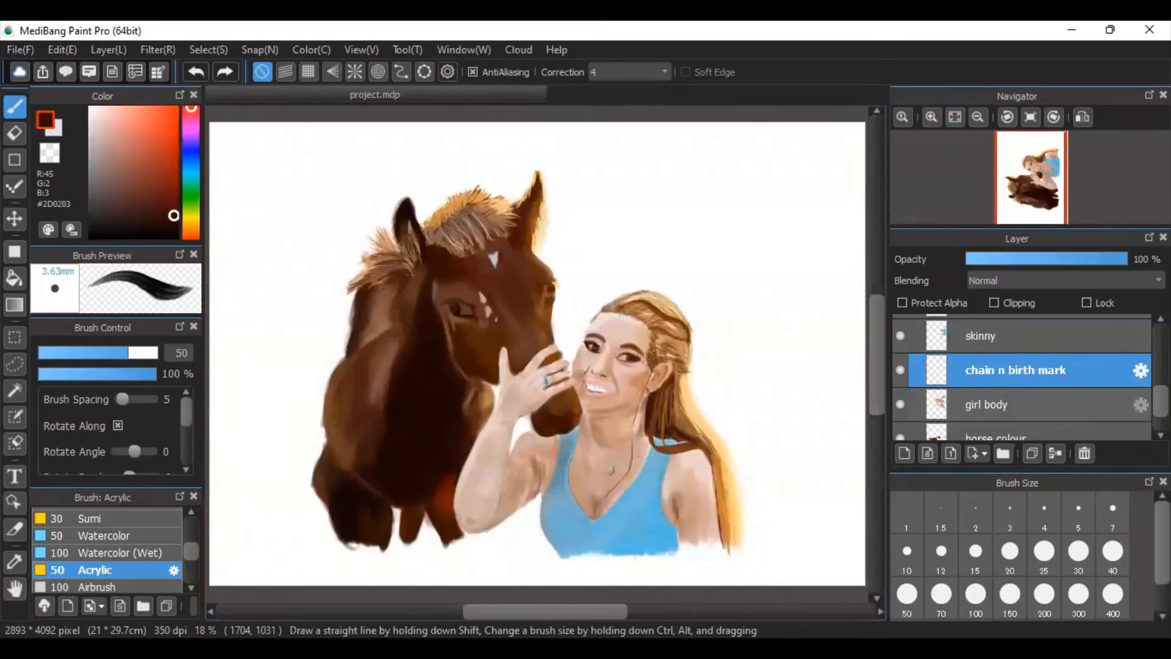
scroll(1024, 391, up, 7)
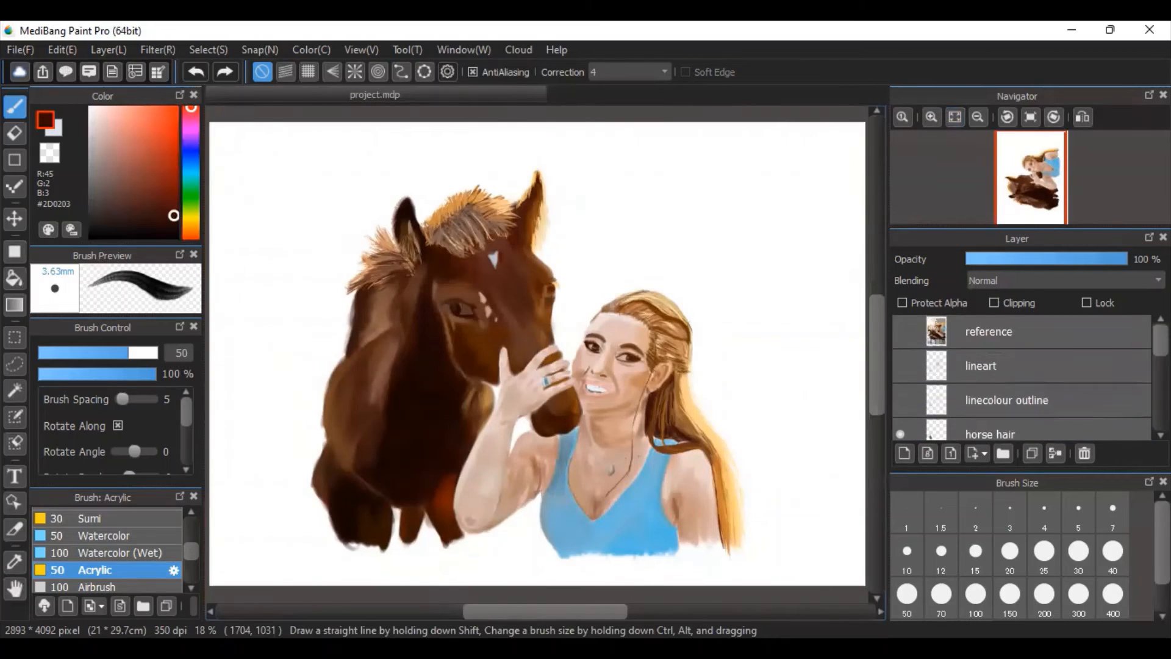
scroll(1025, 378, down, 7)
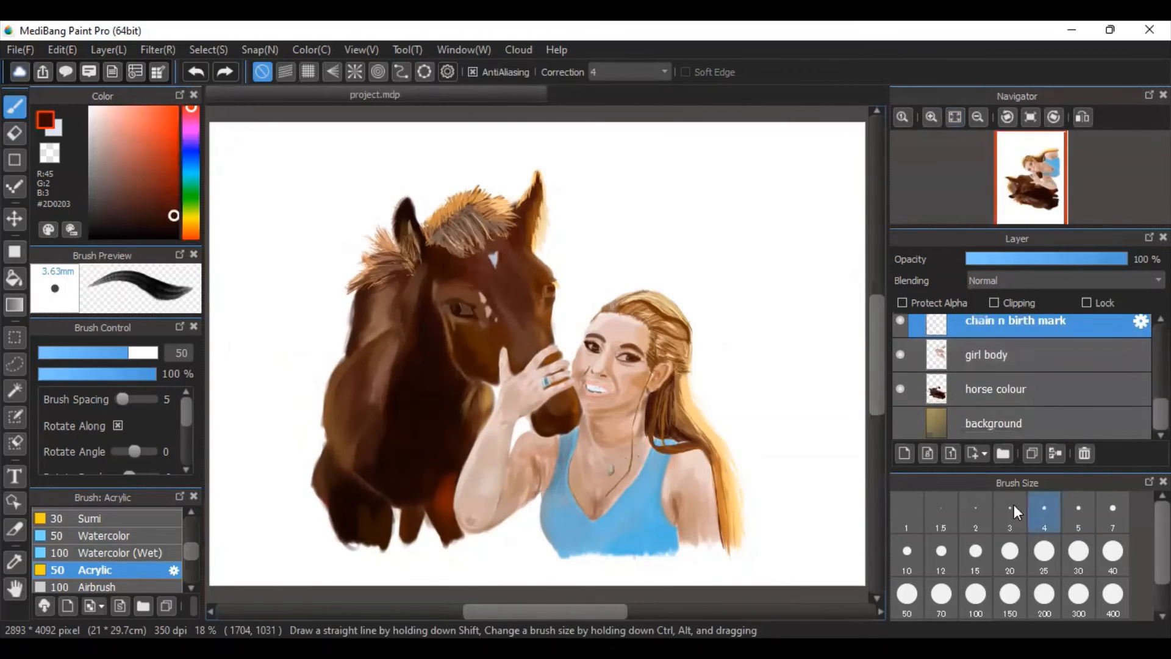
click(901, 422)
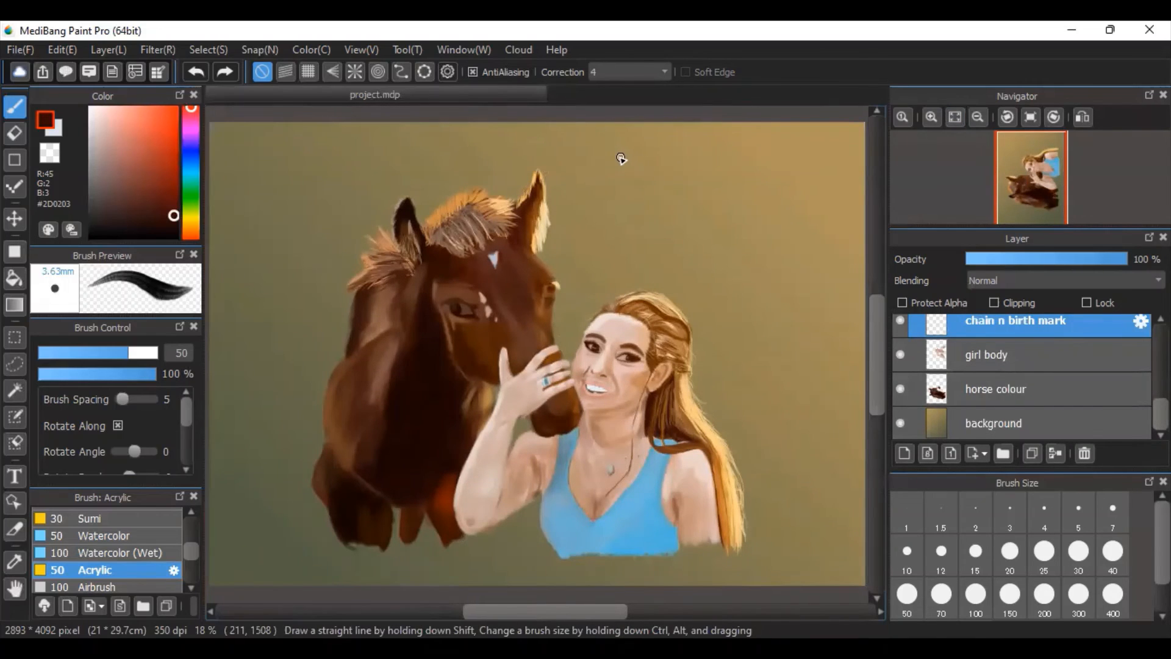
click(13, 306)
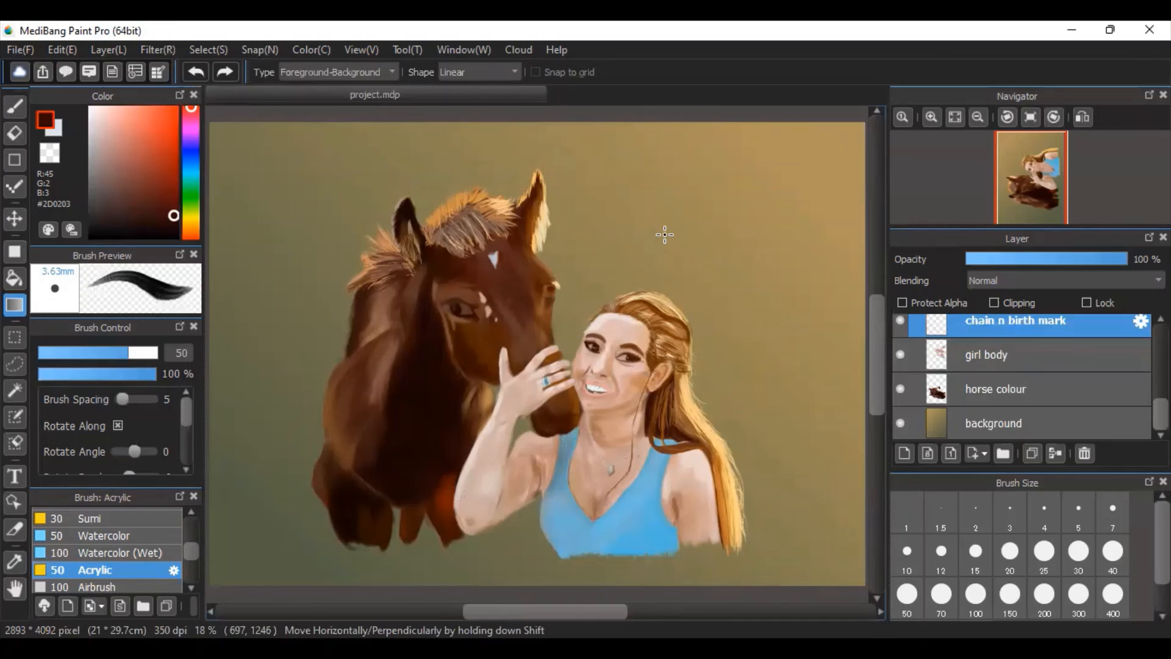
scroll(1025, 366, up, 2)
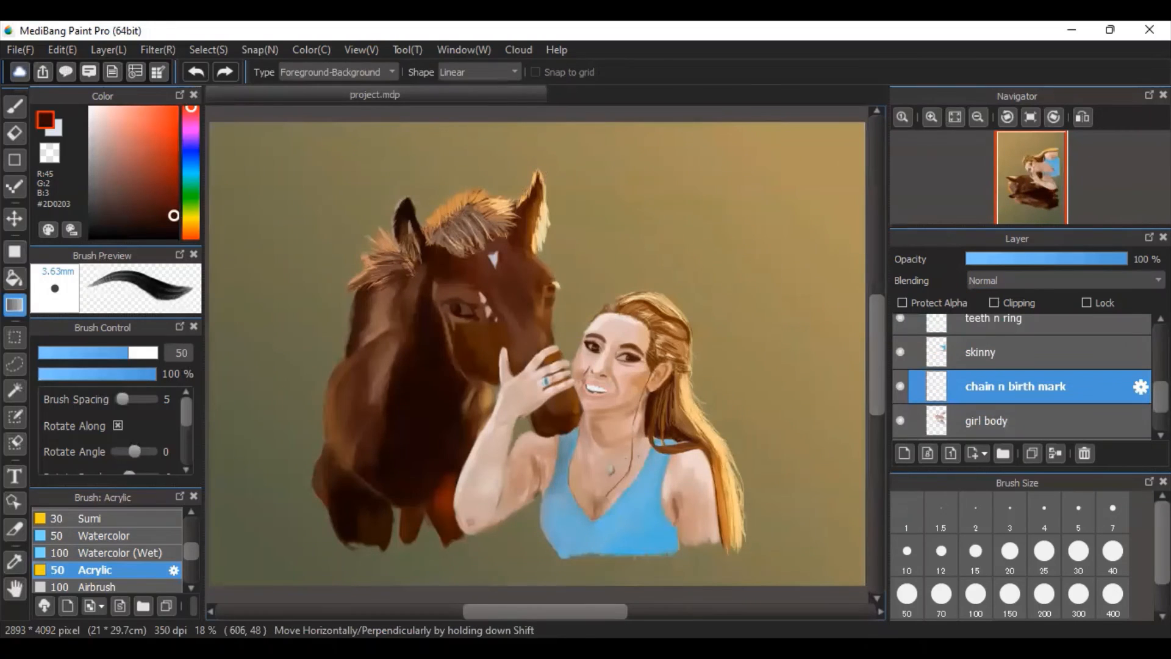